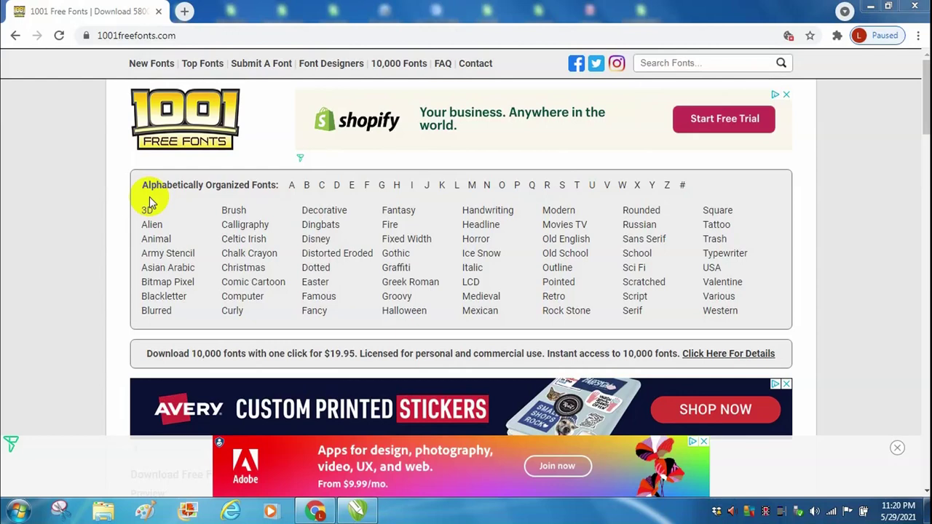
Open the Old English fonts category and find the free Canterbury font with its download option.
{"action": "left_click", "coordinate": [563, 244]}
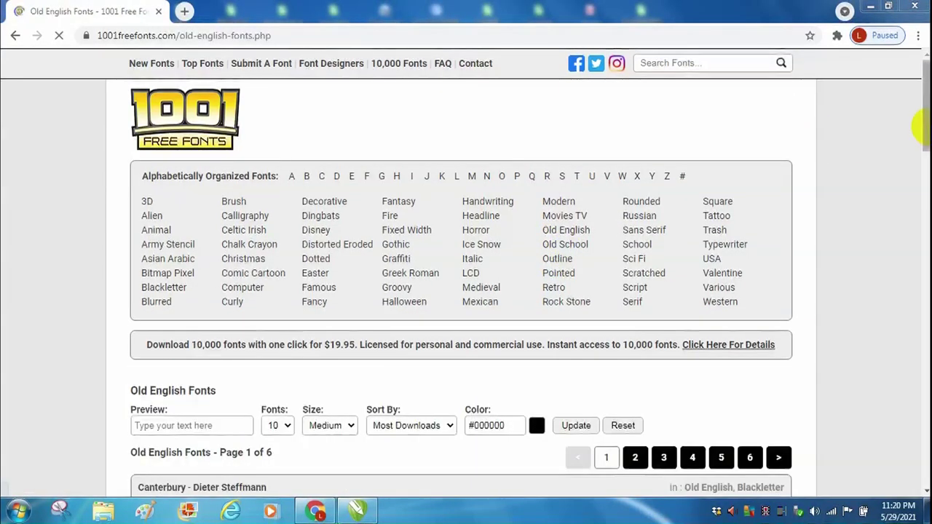
{"action": "left_click_drag", "start_coordinate": [924, 136], "coordinate": [923, 175]}
{"action": "key", "text": "ctrl+a"}
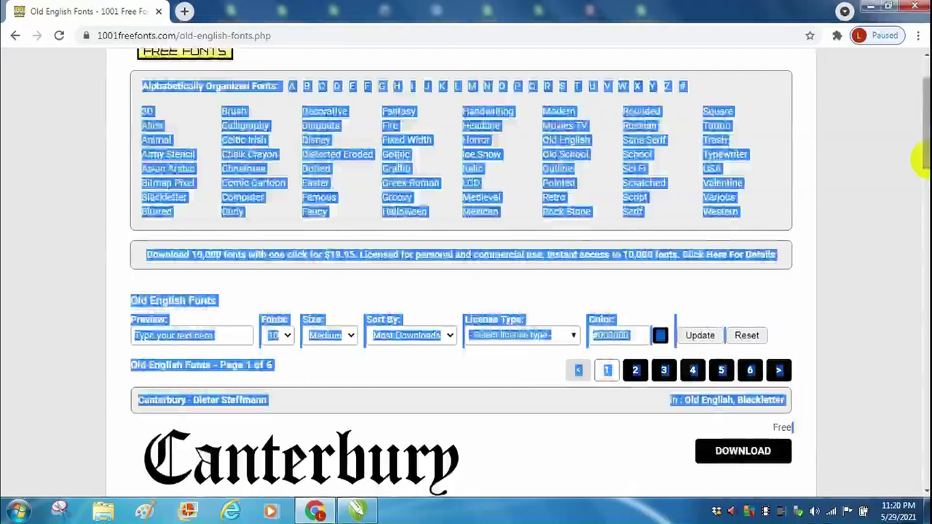
{"action": "left_click", "coordinate": [870, 170]}
{"action": "scroll", "coordinate": [426, 240], "scroll_direction": "down", "scroll_amount": 3}
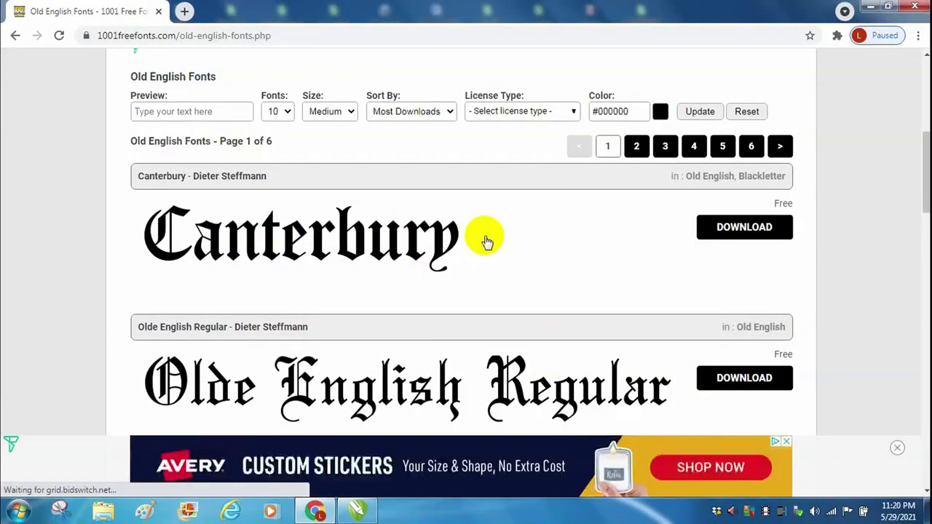
{"action": "left_click", "coordinate": [740, 233]}
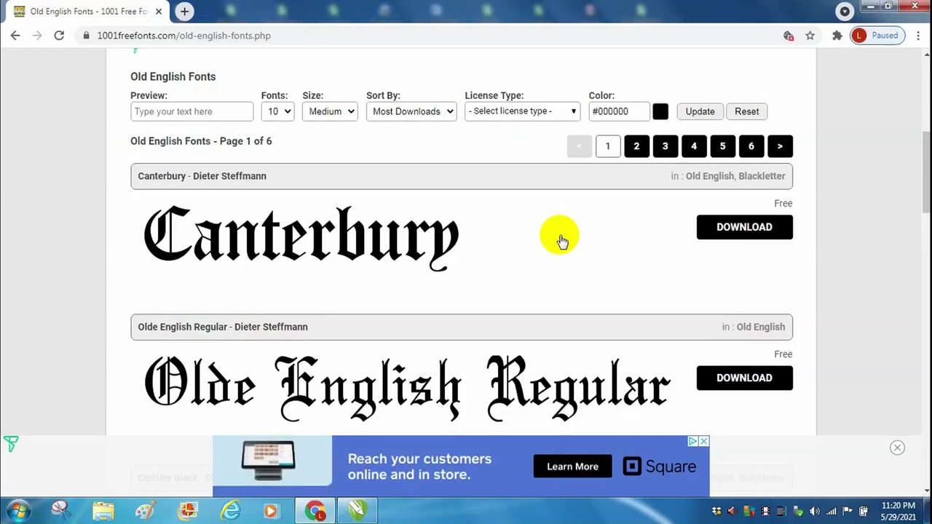
Switch to CorelDRAW and add the artistic text "Sticker Aficionado" in the empty area beside the black sample design.
{"action": "left_click", "coordinate": [357, 510]}
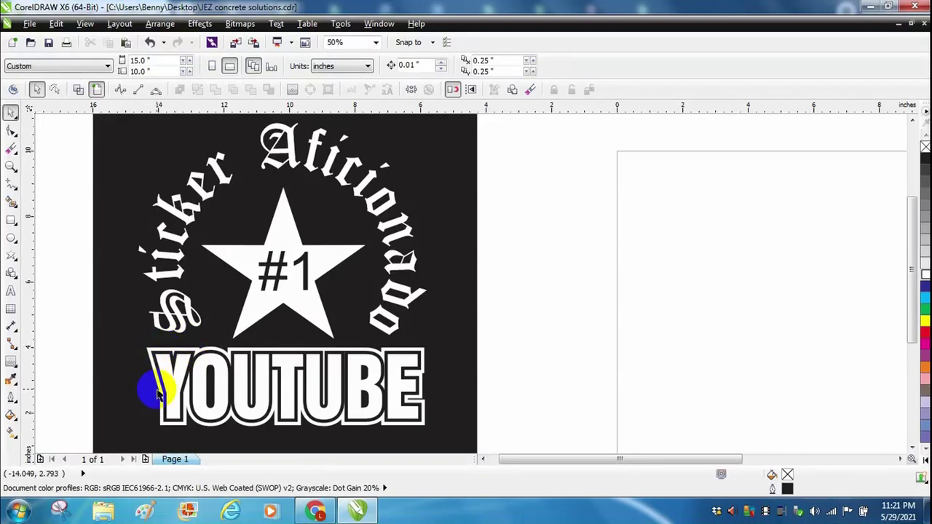
{"action": "left_click_drag", "start_coordinate": [585, 460], "coordinate": [606, 461]}
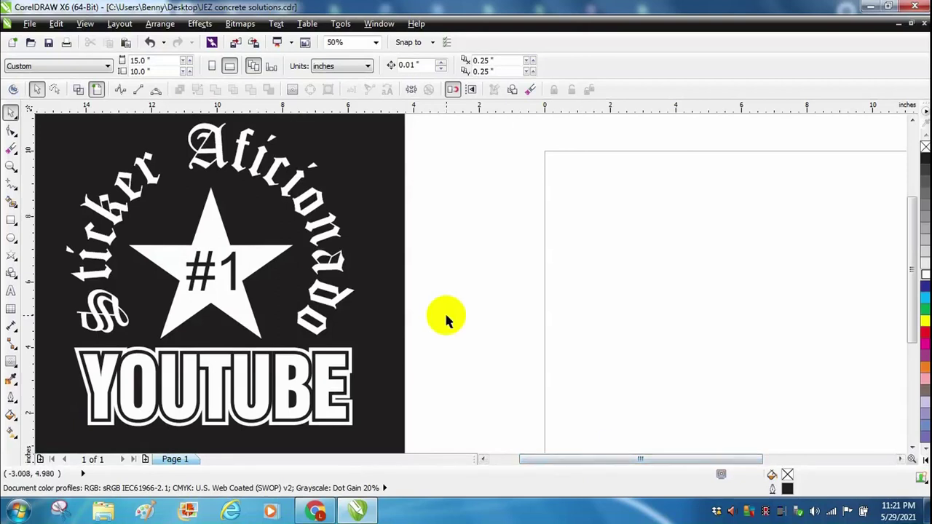
{"action": "left_click", "coordinate": [10, 291]}
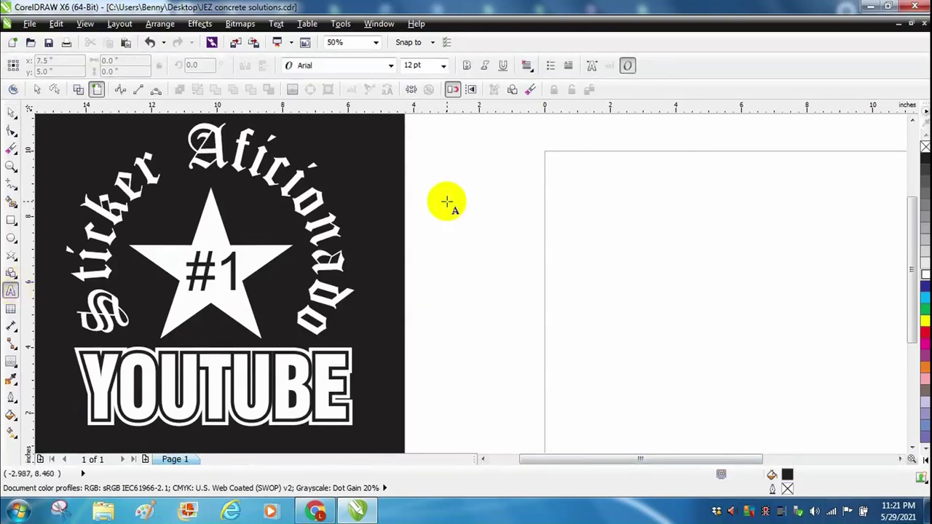
{"action": "left_click", "coordinate": [455, 239]}
{"action": "type", "text": "Sticker A"}
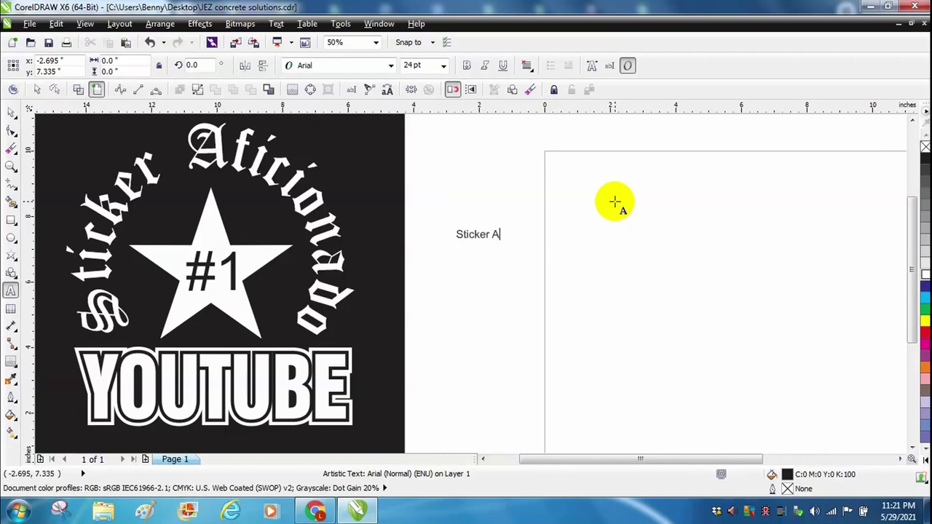
{"action": "type", "text": "ficionado"}
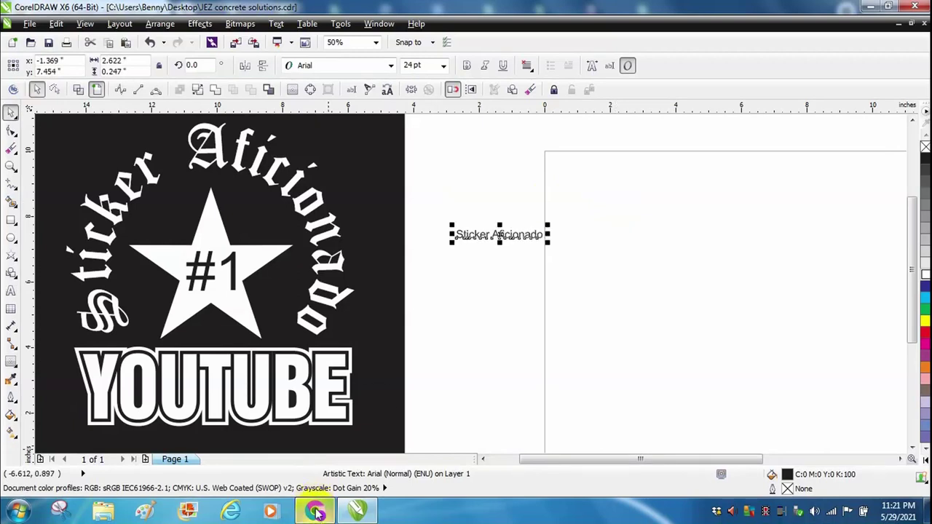
Enlarge the "Sticker Aficionado" text to about 8.27 inches wide and move it up to the page's upper edge.
{"action": "left_click", "coordinate": [314, 511]}
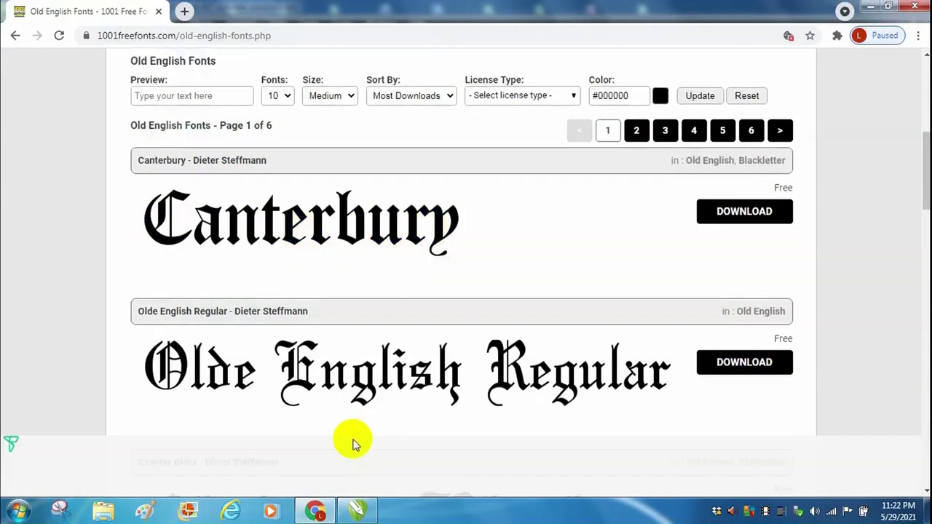
{"action": "left_click", "coordinate": [356, 511]}
{"action": "left_click_drag", "start_coordinate": [617, 282], "coordinate": [672, 311]}
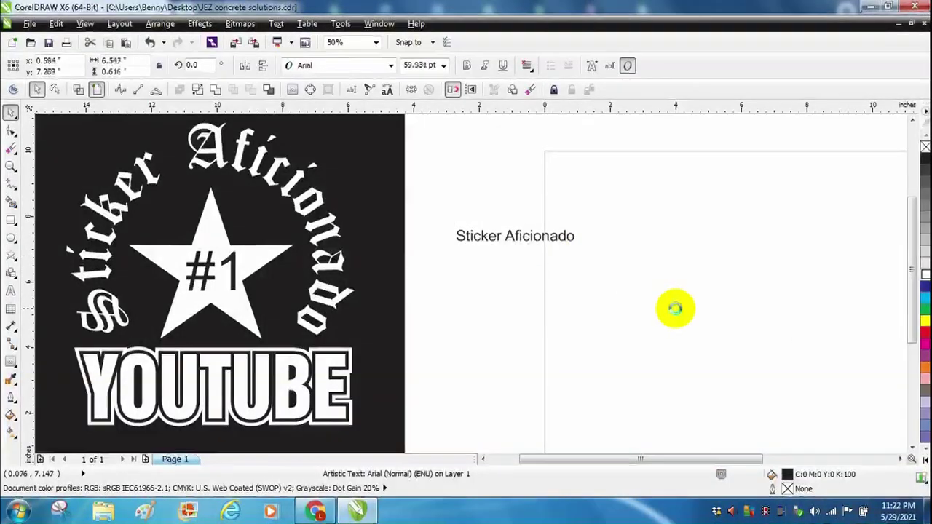
{"action": "left_click_drag", "start_coordinate": [564, 240], "coordinate": [539, 168]}
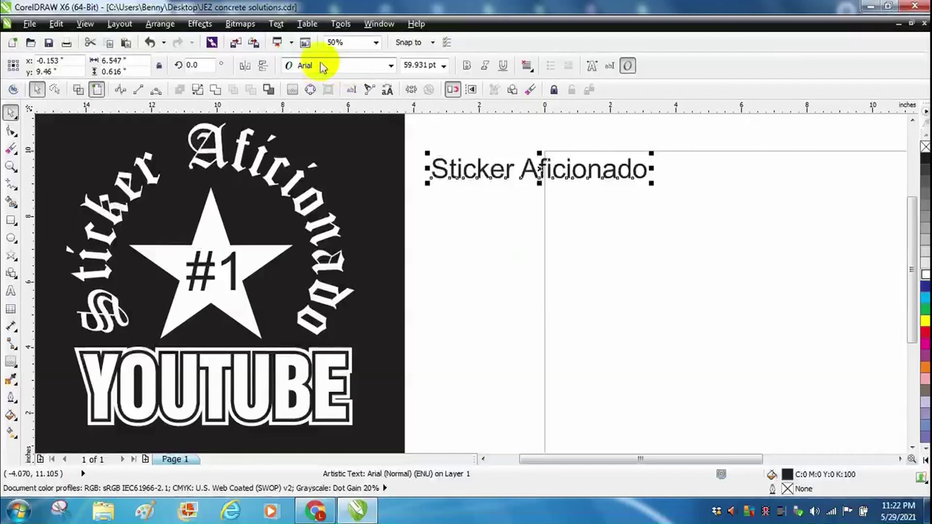
{"action": "left_click_drag", "start_coordinate": [650, 182], "coordinate": [707, 187]}
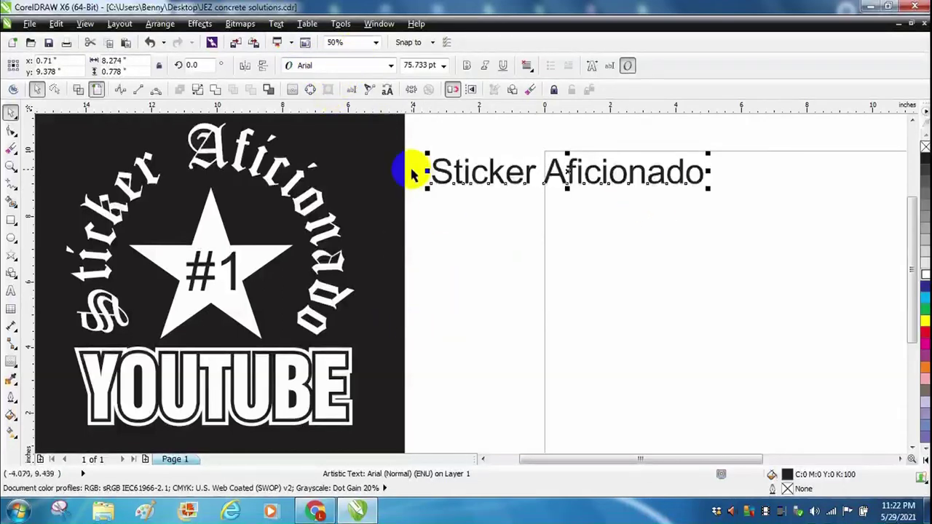
Set the "Sticker Aficionado" text in the Canterbury font and enlarge it to about 10.56 inches wide.
{"action": "left_click", "coordinate": [366, 65]}
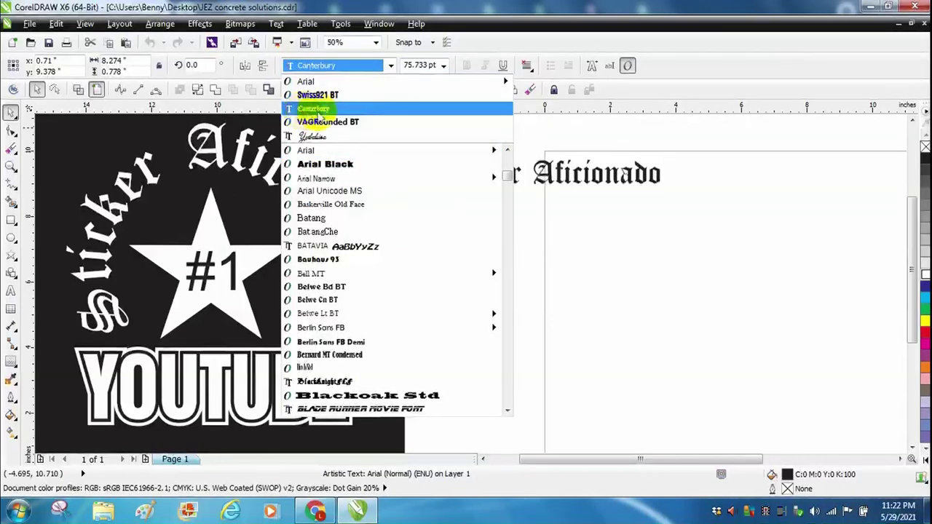
{"action": "left_click", "coordinate": [322, 110]}
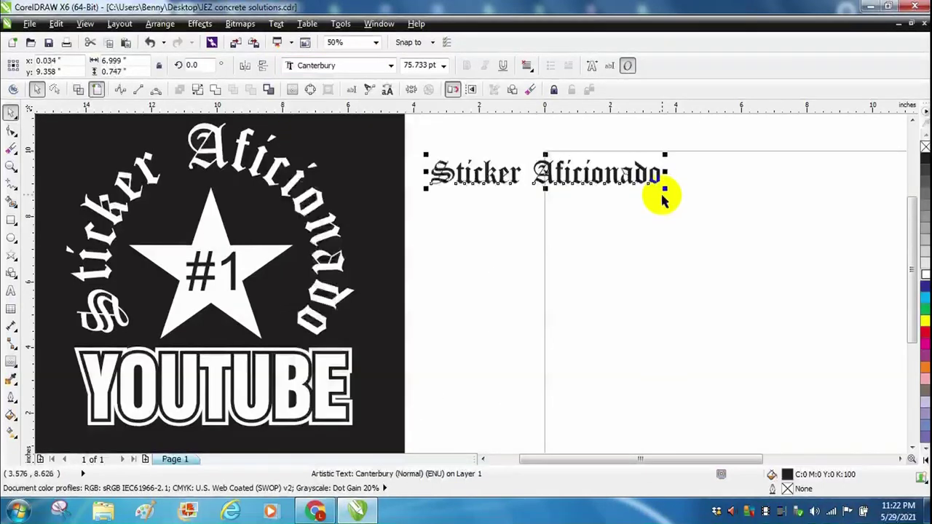
{"action": "left_click_drag", "start_coordinate": [663, 188], "coordinate": [779, 240]}
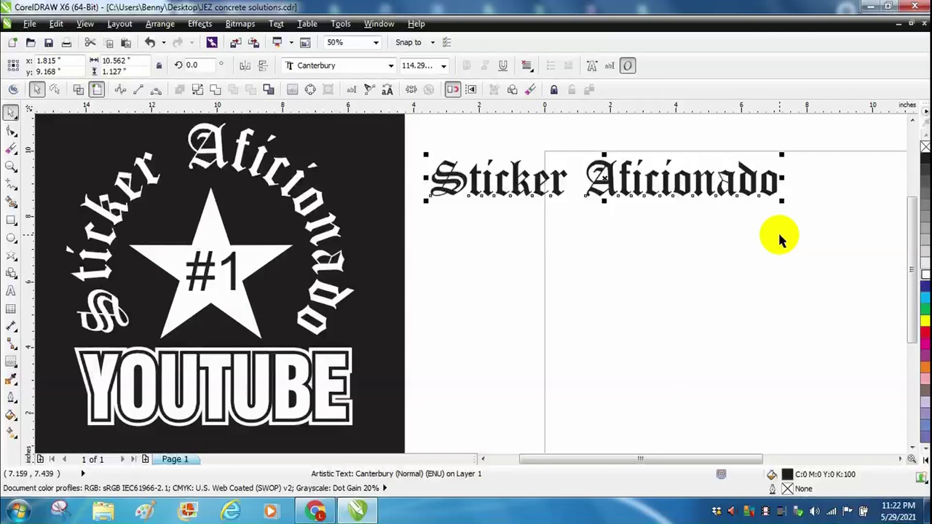
Nudge the "Sticker Aficionado" text right and slightly up at the top of the page, and deselect it.
{"action": "key", "text": "Right"}
{"action": "key", "text": "Right"}
{"action": "key", "text": "Right"}
{"action": "key", "text": "Right"}
{"action": "key", "text": "Right"}
{"action": "key", "text": "Right"}
{"action": "key", "text": "Right"}
{"action": "key", "text": "Right"}
{"action": "key", "text": "Right"}
{"action": "key", "text": "Right"}
{"action": "key", "text": "Right"}
{"action": "key", "text": "Right"}
{"action": "key", "text": "Right"}
{"action": "key", "text": "Right"}
{"action": "key", "text": "Right"}
{"action": "key", "text": "Up"}
{"action": "key", "text": "Up"}
{"action": "key", "text": "Up"}
{"action": "key", "text": "Up"}
{"action": "key", "text": "Up"}
{"action": "left_click", "coordinate": [432, 360]}
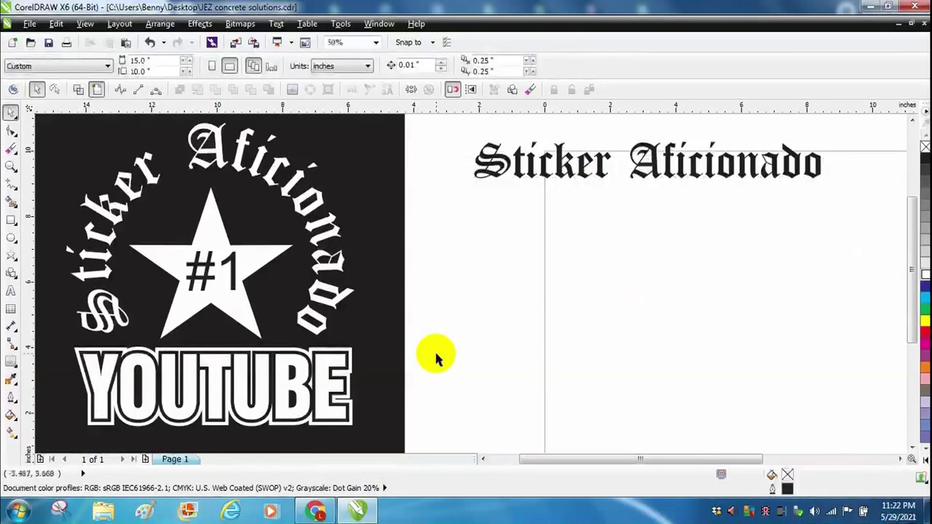
Draw a five-pointed star about 4 inches wide and 3.75 inches high below the "Sticker Aficionado" text.
{"action": "left_click", "coordinate": [11, 255]}
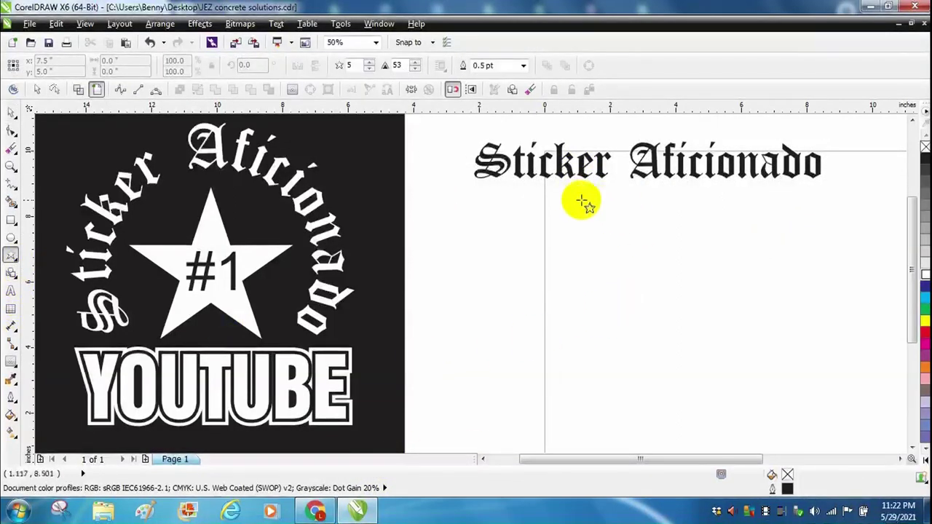
{"action": "left_click_drag", "start_coordinate": [577, 195], "coordinate": [717, 326]}
{"action": "key", "text": "space"}
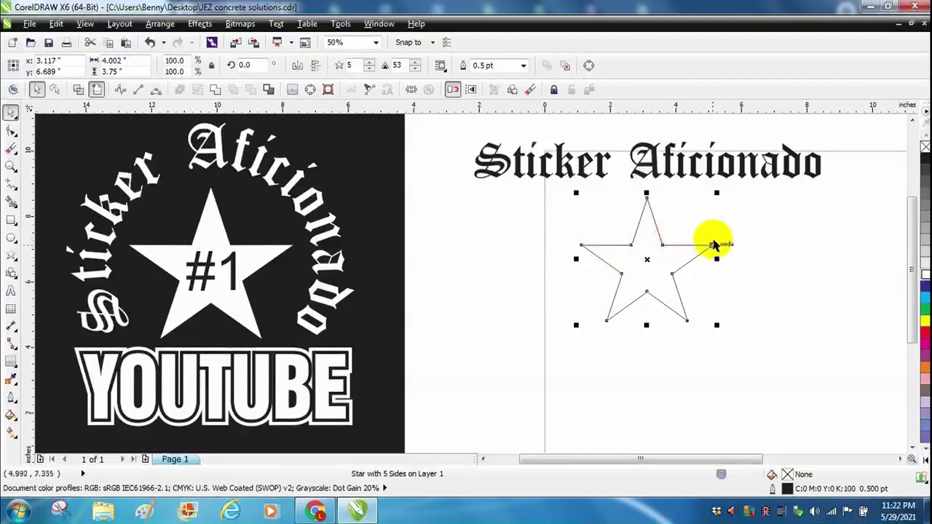
{"action": "left_click", "coordinate": [509, 300]}
Place "#1" in Arial, about 1.17 inches wide, in the centre of the new star.
{"action": "left_click", "coordinate": [10, 290]}
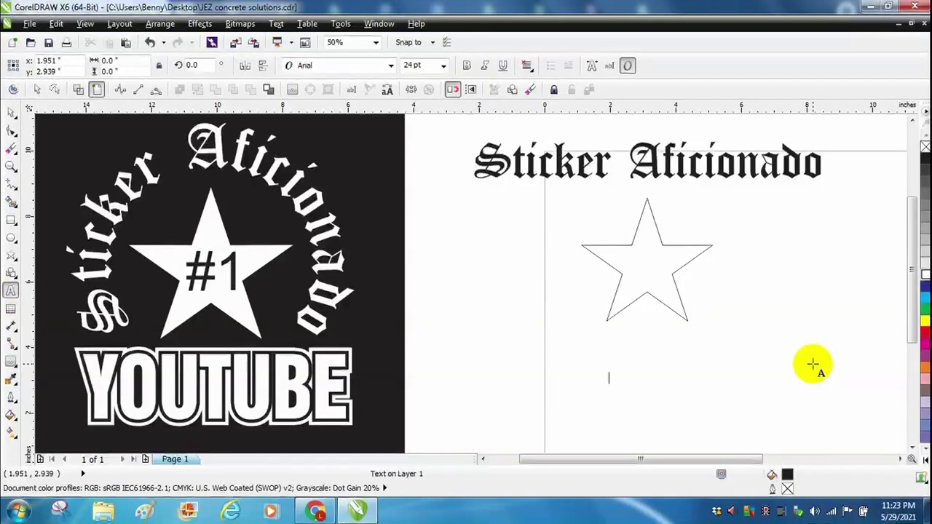
{"action": "left_click", "coordinate": [642, 264]}
{"action": "key", "text": "ctrl+v"}
{"action": "left_click_drag", "start_coordinate": [644, 261], "coordinate": [647, 266]}
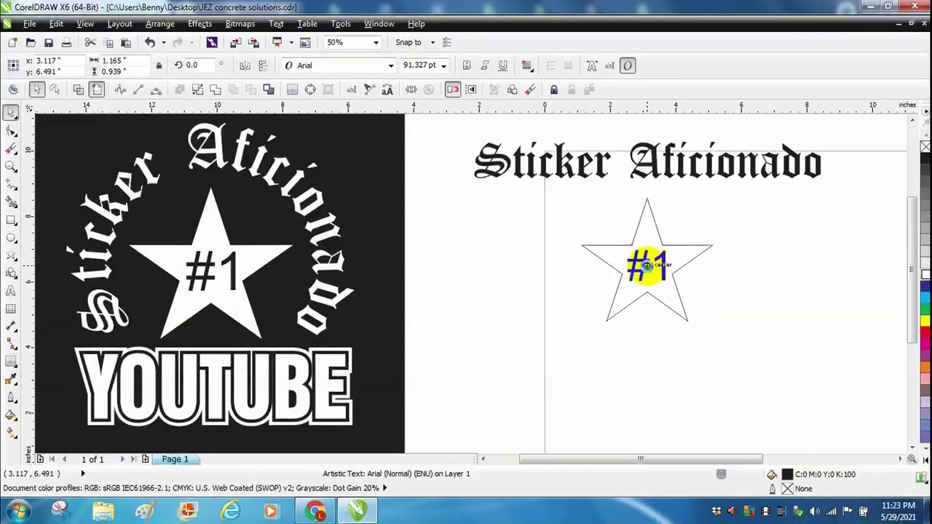
{"action": "left_click", "coordinate": [503, 209]}
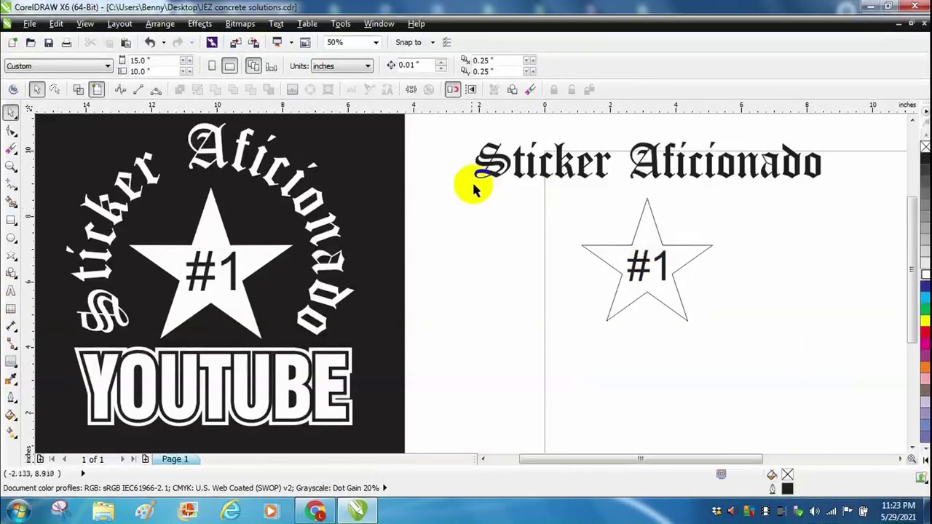
Fill the new star with red and remove its outline, keeping the "#1" text black.
{"action": "left_click_drag", "start_coordinate": [469, 182], "coordinate": [832, 375]}
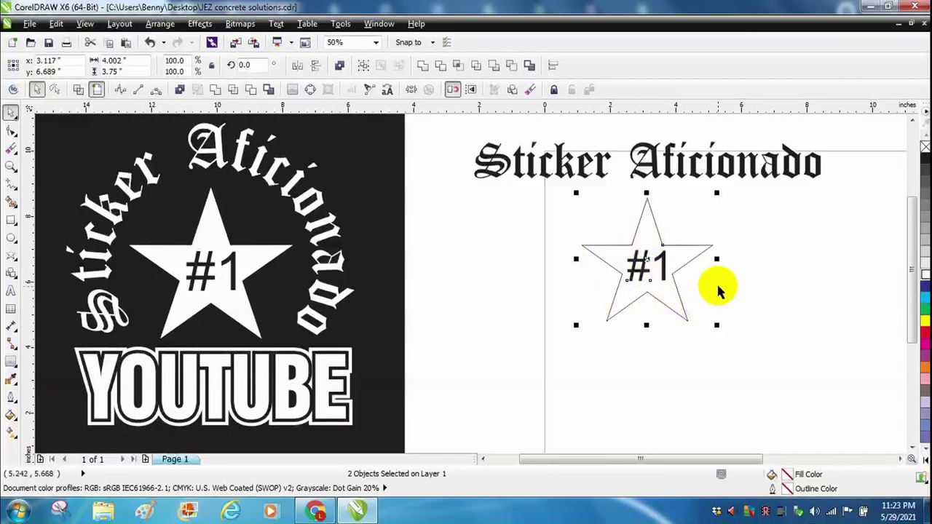
{"action": "key", "text": "Tab"}
{"action": "left_click", "coordinate": [925, 333]}
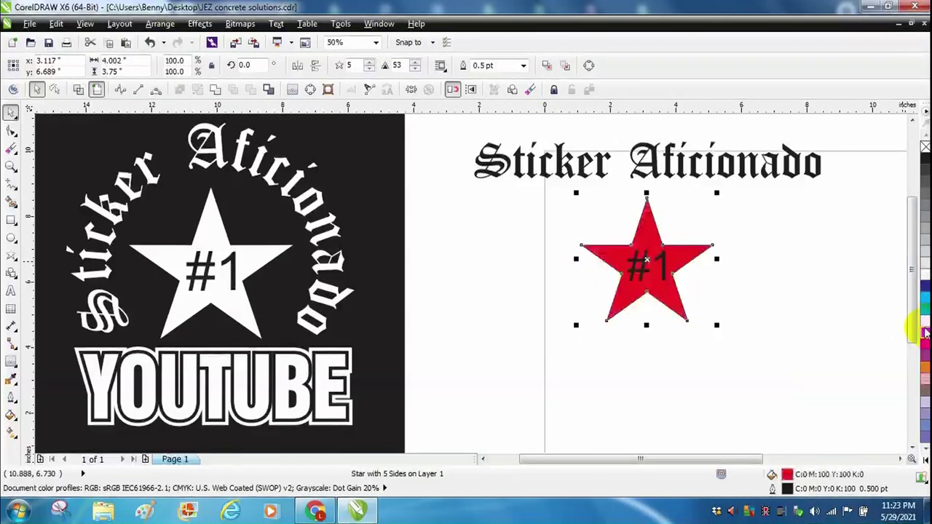
{"action": "left_click", "coordinate": [802, 317]}
{"action": "left_click", "coordinate": [701, 270]}
{"action": "left_click", "coordinate": [752, 259]}
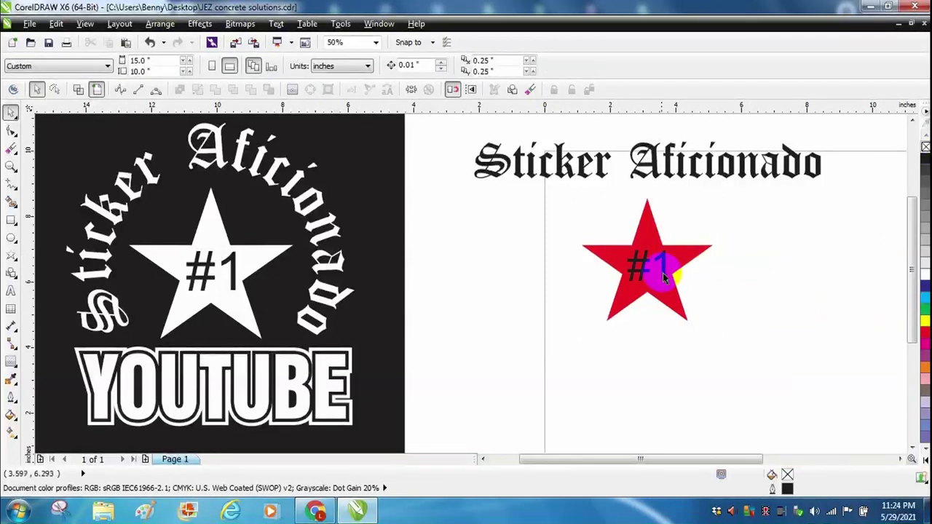
Trim the "#1" shape out of the red star and delete the leftover "#1" text.
{"action": "left_click_drag", "start_coordinate": [545, 191], "coordinate": [799, 361]}
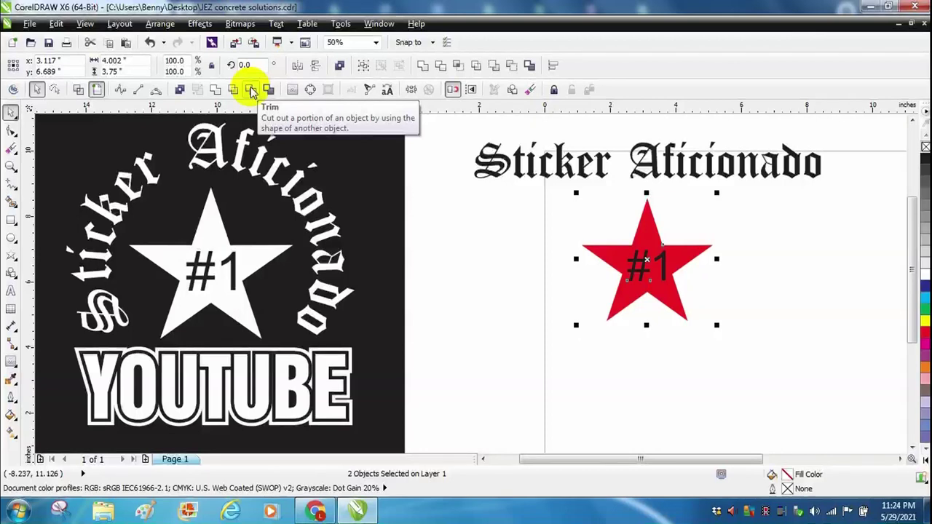
{"action": "left_click", "coordinate": [251, 91]}
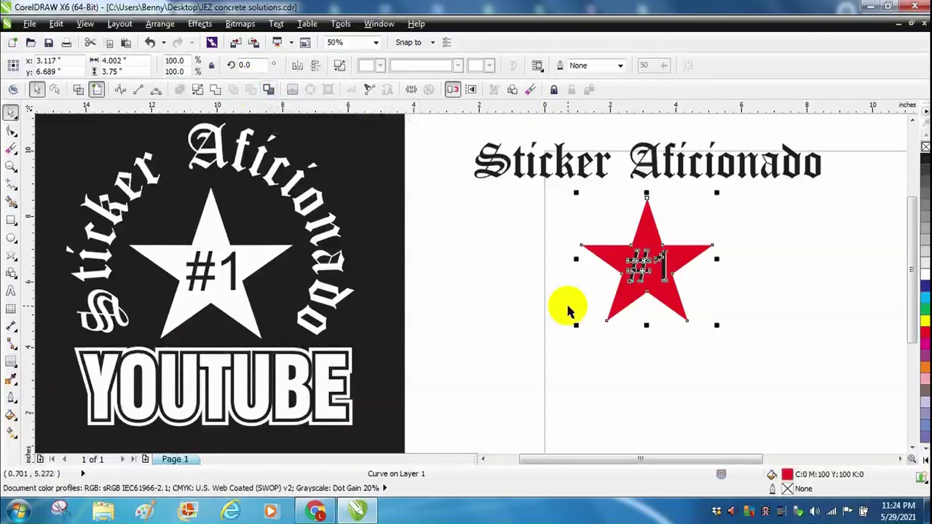
{"action": "left_click", "coordinate": [565, 308]}
{"action": "left_click_drag", "start_coordinate": [645, 267], "coordinate": [473, 270]}
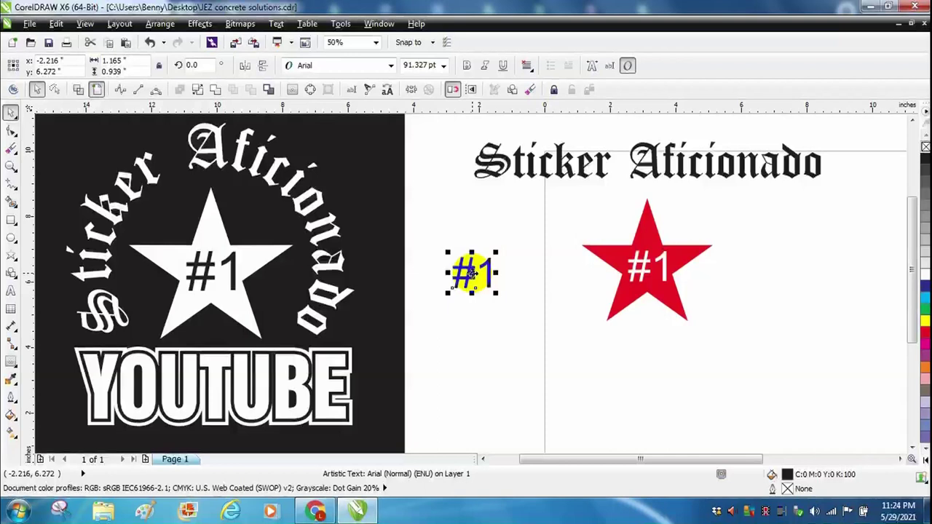
{"action": "key", "text": "Delete"}
Move the red star lower and draw an unfilled circle about 5.65 inches across around it.
{"action": "left_click_drag", "start_coordinate": [616, 286], "coordinate": [620, 321]}
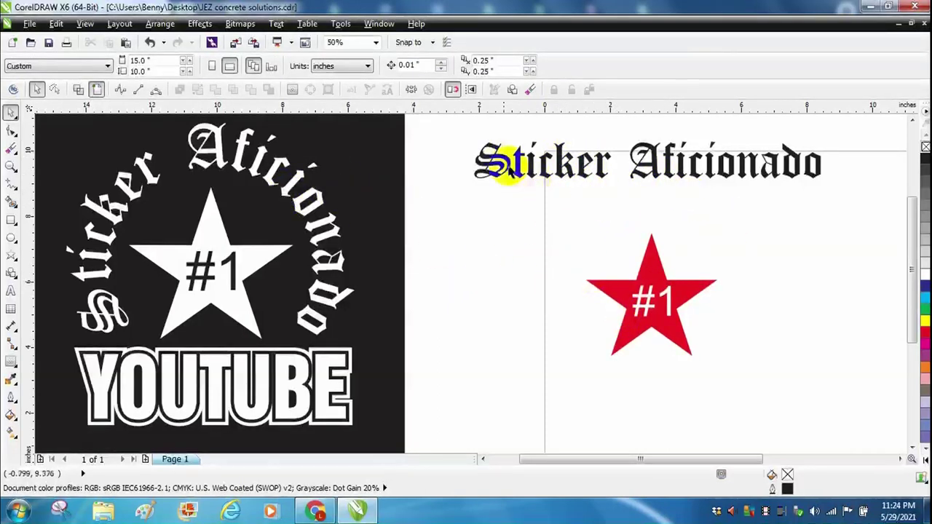
{"action": "left_click", "coordinate": [11, 238]}
{"action": "left_click_drag", "start_coordinate": [562, 197], "coordinate": [738, 385]}
{"action": "key", "text": "space"}
{"action": "left_click_drag", "start_coordinate": [691, 225], "coordinate": [684, 235]}
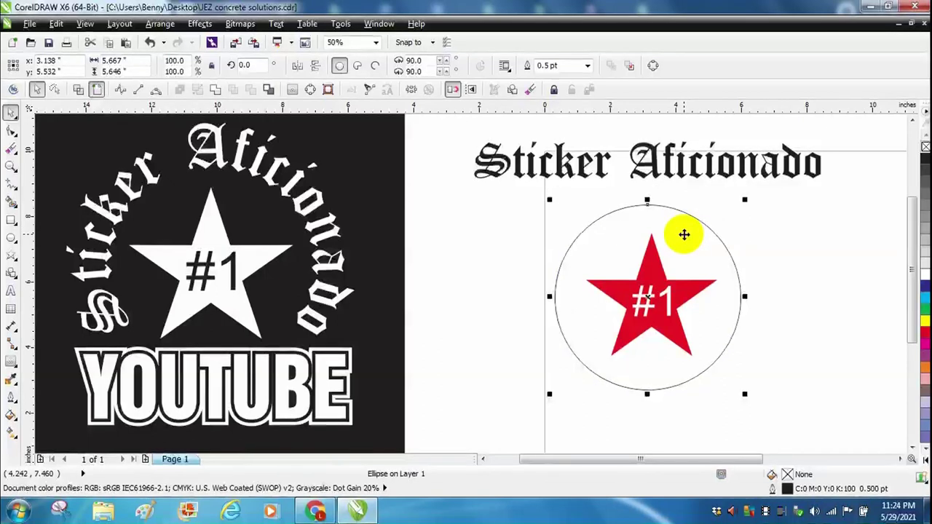
{"action": "left_click", "coordinate": [545, 198]}
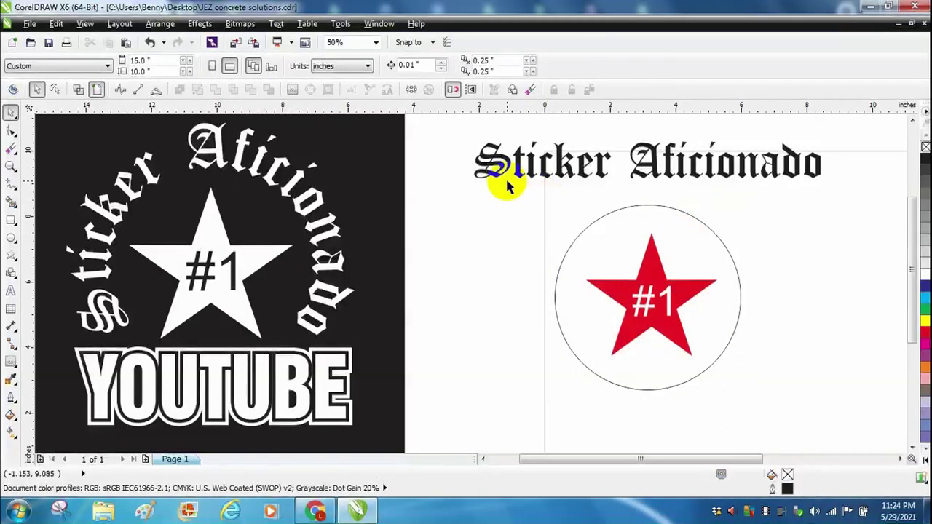
Move the "Sticker Aficionado" text just above the circle, centre it horizontally on the circle, and select only the text.
{"action": "left_click", "coordinate": [546, 183]}
{"action": "left_click_drag", "start_coordinate": [546, 183], "coordinate": [554, 195]}
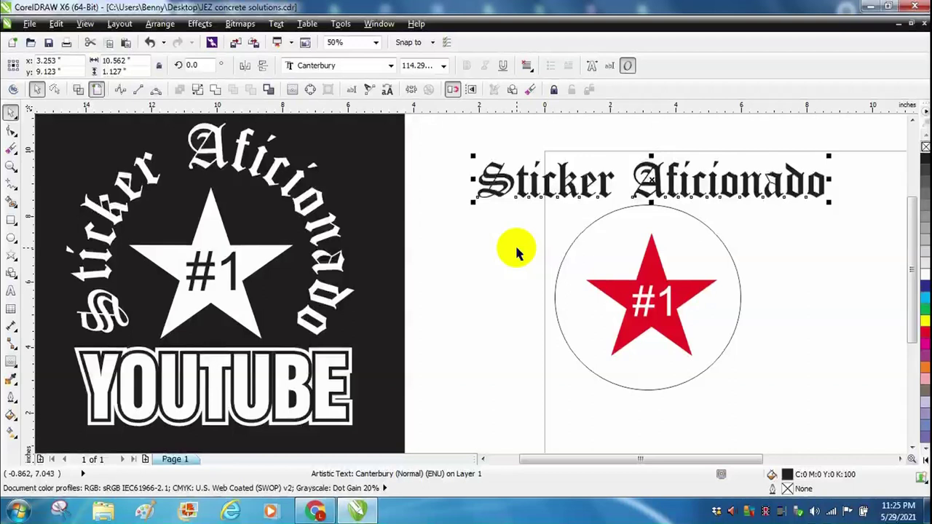
{"action": "left_click", "coordinate": [613, 248], "text": "shift"}
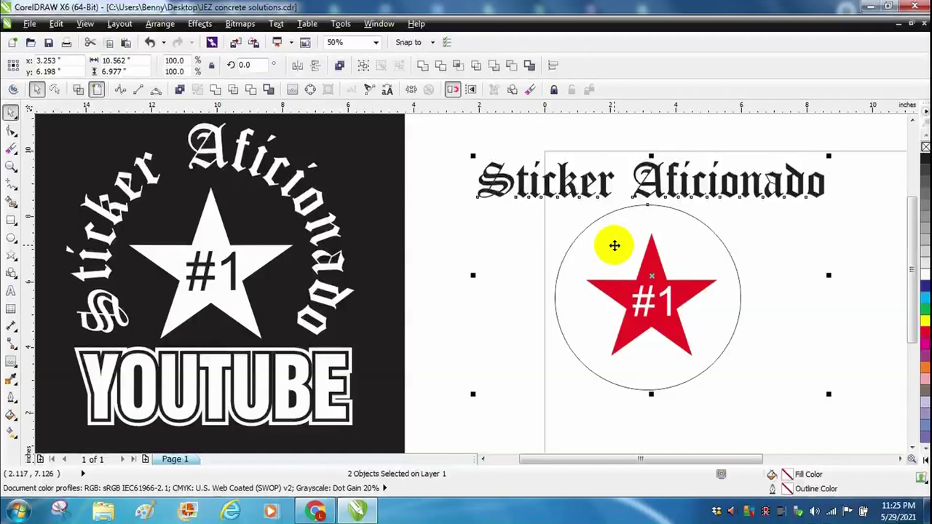
{"action": "key", "text": "c"}
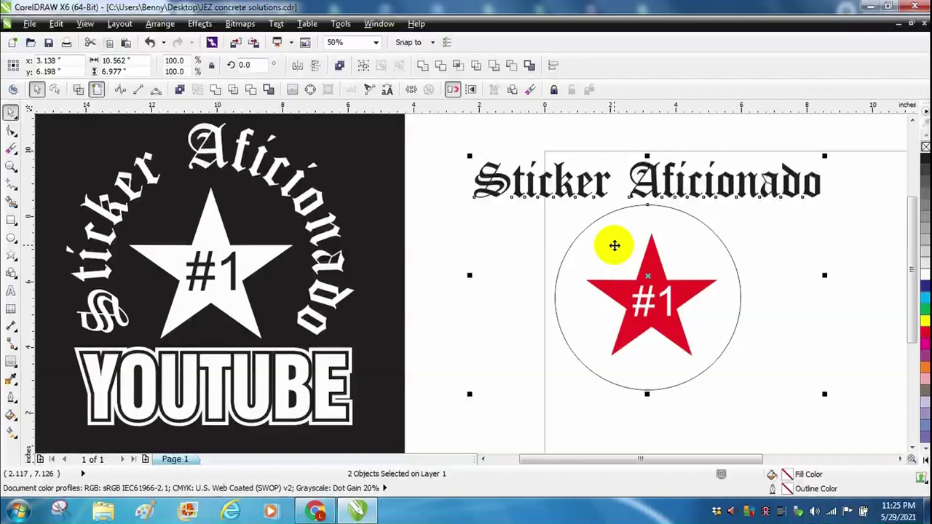
{"action": "left_click", "coordinate": [584, 184]}
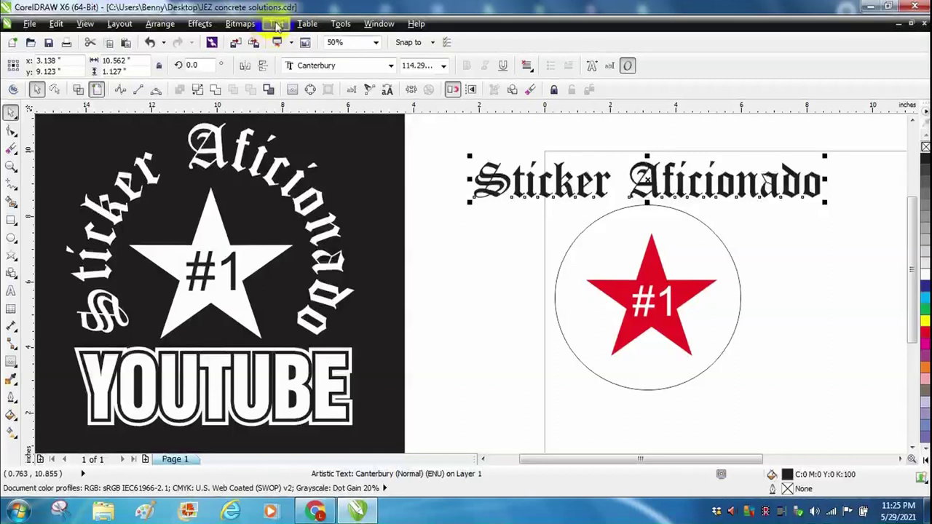
Fit the "Sticker Aficionado" text to the circle so it arches over the top, centred on the star.
{"action": "left_click", "coordinate": [275, 24]}
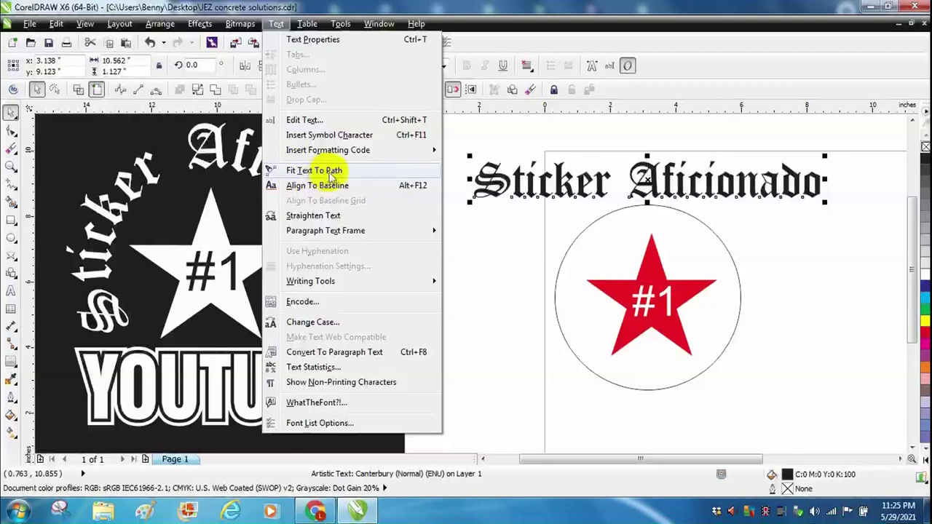
{"action": "left_click", "coordinate": [313, 172]}
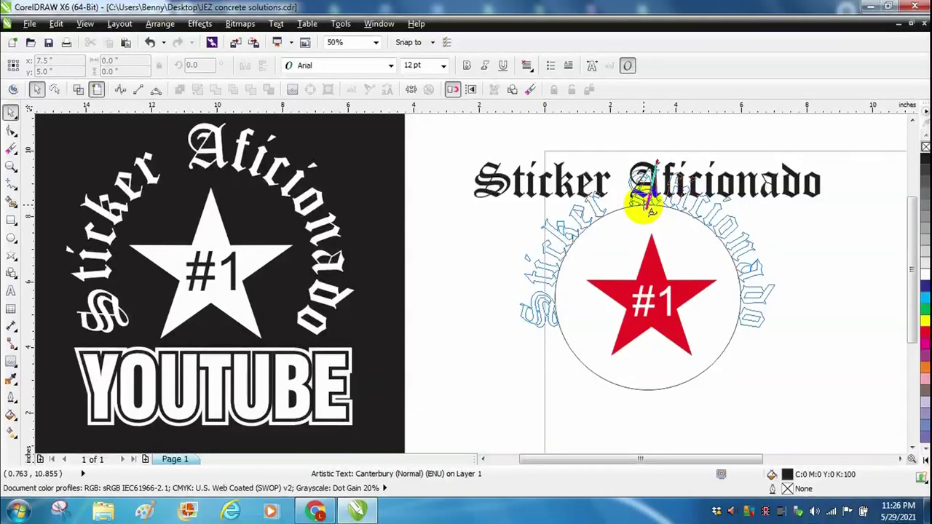
{"action": "left_click", "coordinate": [646, 208]}
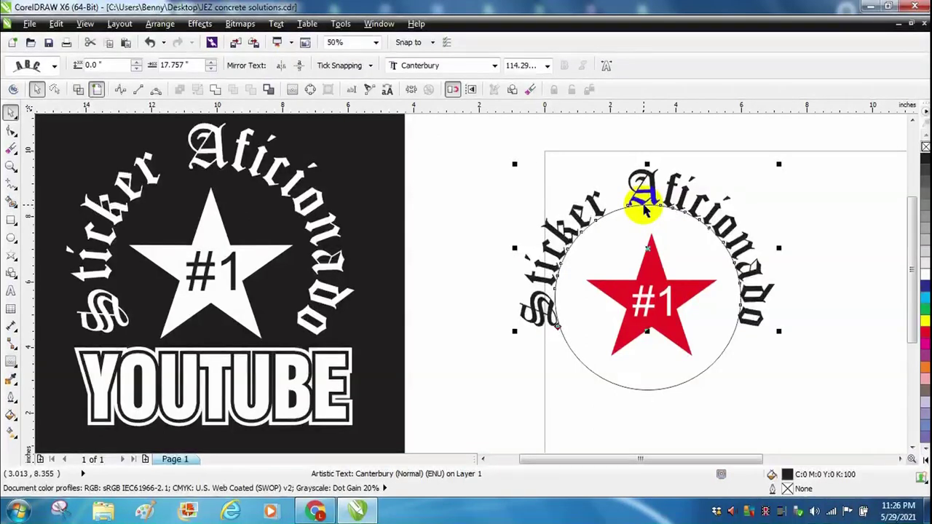
Try moving the fitted text away from the circle, and undo the move.
{"action": "left_click_drag", "start_coordinate": [566, 206], "coordinate": [516, 201]}
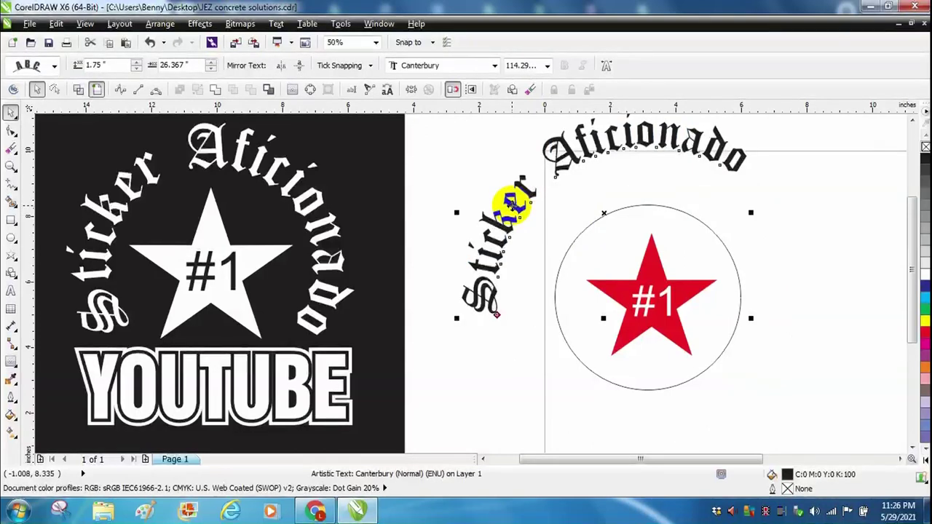
{"action": "left_click_drag", "start_coordinate": [513, 206], "coordinate": [511, 205]}
{"action": "left_click", "coordinate": [485, 187]}
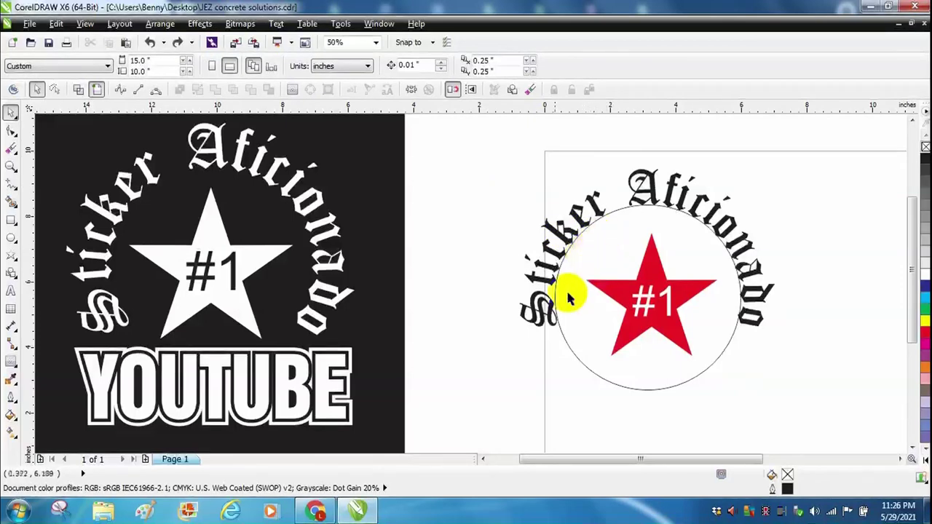
Break the arched text apart from the circle path, move the circle away and delete it.
{"action": "left_click", "coordinate": [578, 351]}
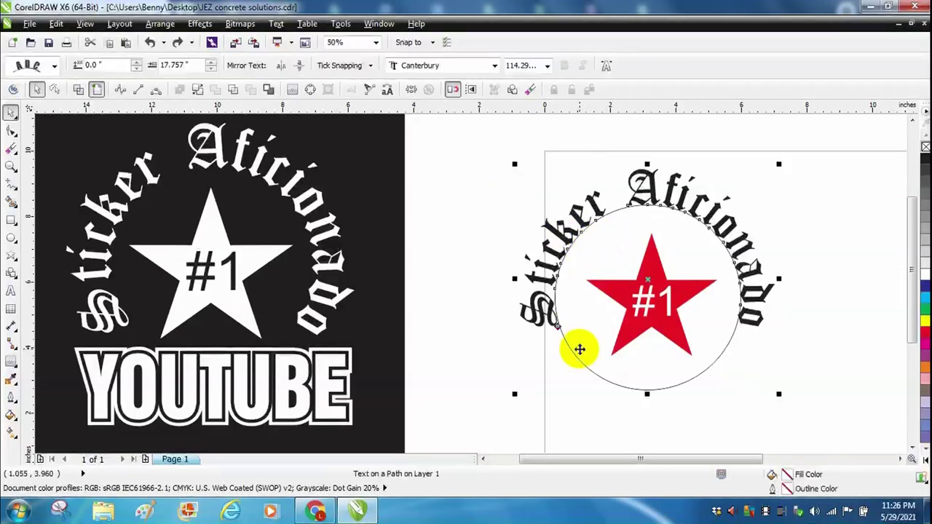
{"action": "left_click", "coordinate": [198, 93]}
{"action": "left_click", "coordinate": [498, 144]}
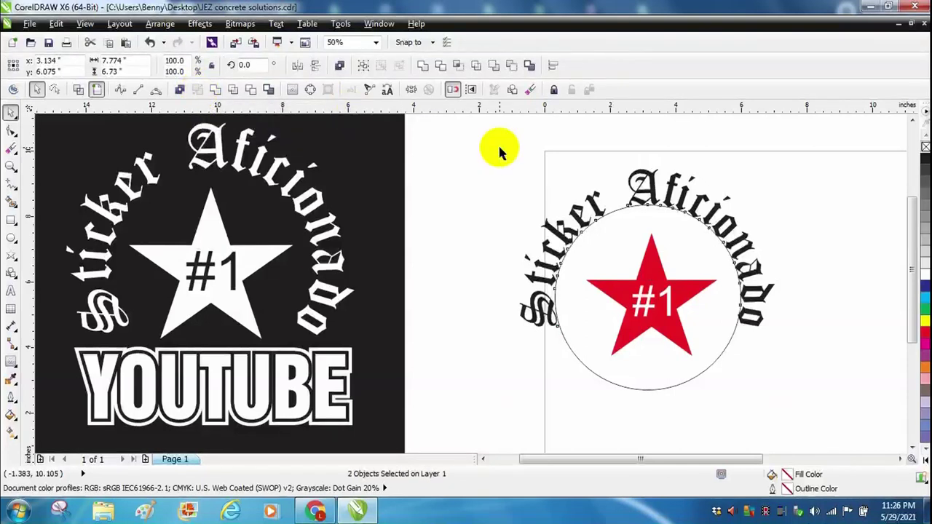
{"action": "left_click_drag", "start_coordinate": [602, 244], "coordinate": [473, 349]}
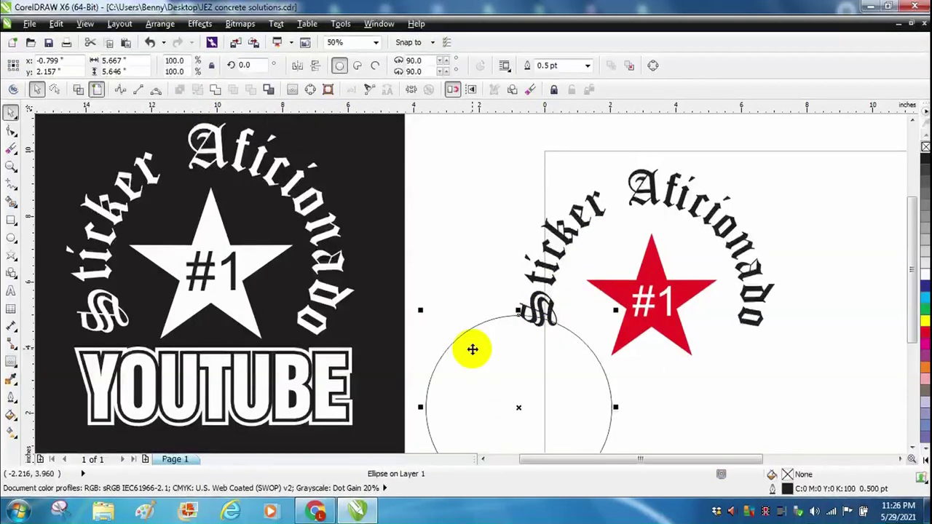
{"action": "left_click", "coordinate": [472, 353]}
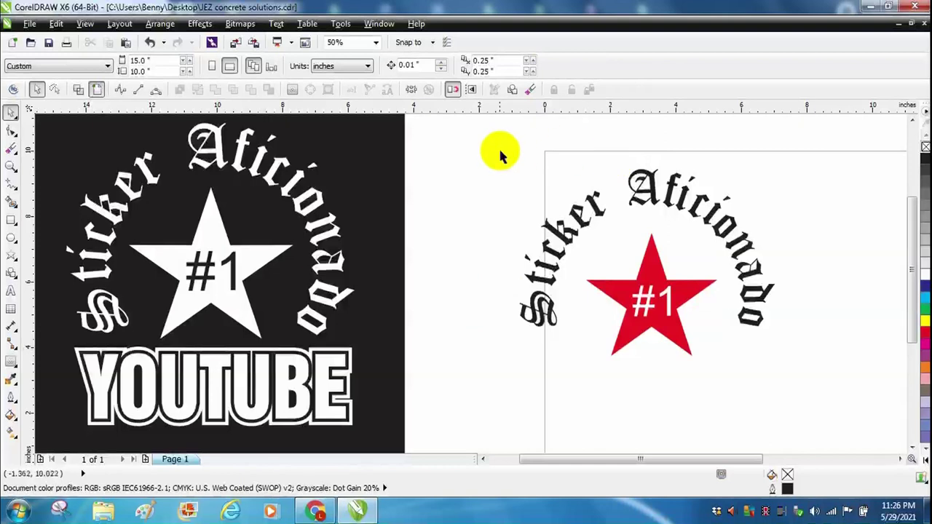
Add the text "YOUTUBE" below the star and set its font to Swiss921 BT.
{"action": "left_click", "coordinate": [10, 290]}
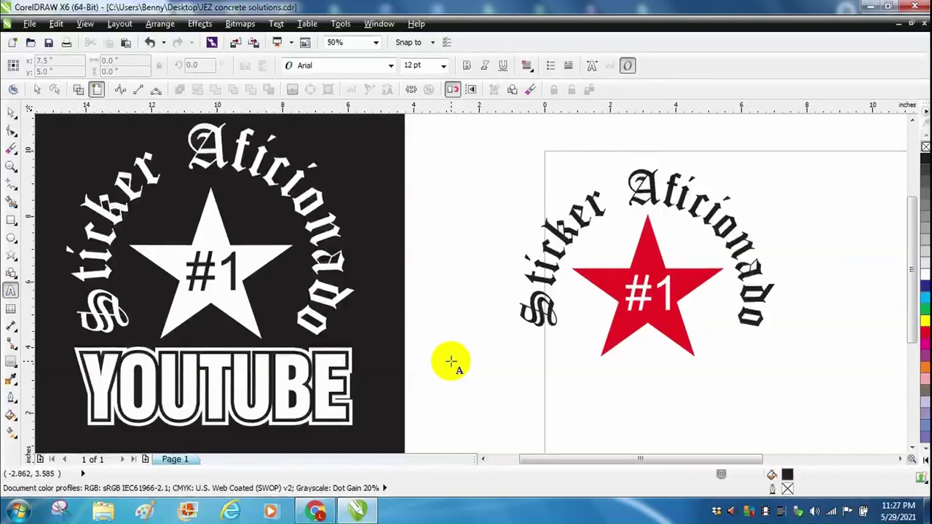
{"action": "left_click", "coordinate": [576, 389]}
{"action": "type", "text": "YOUTUBE"}
{"action": "key", "text": "ctrl+space"}
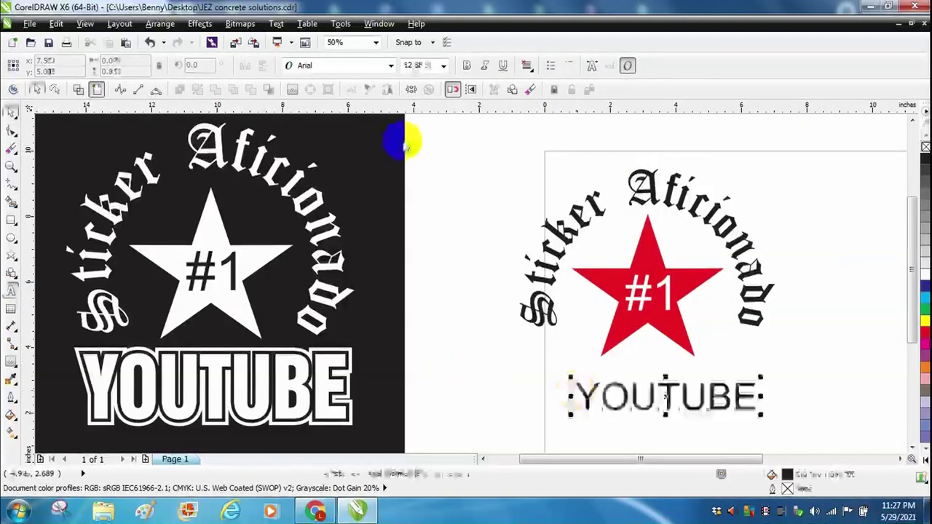
{"action": "left_click", "coordinate": [358, 67]}
{"action": "left_click", "coordinate": [320, 97]}
Stretch the "YOUTUBE" text to about 7.38 by 2.09 inches and place it centred just below the star.
{"action": "left_click_drag", "start_coordinate": [713, 413], "coordinate": [766, 391]}
{"action": "left_click_drag", "start_coordinate": [648, 419], "coordinate": [646, 441]}
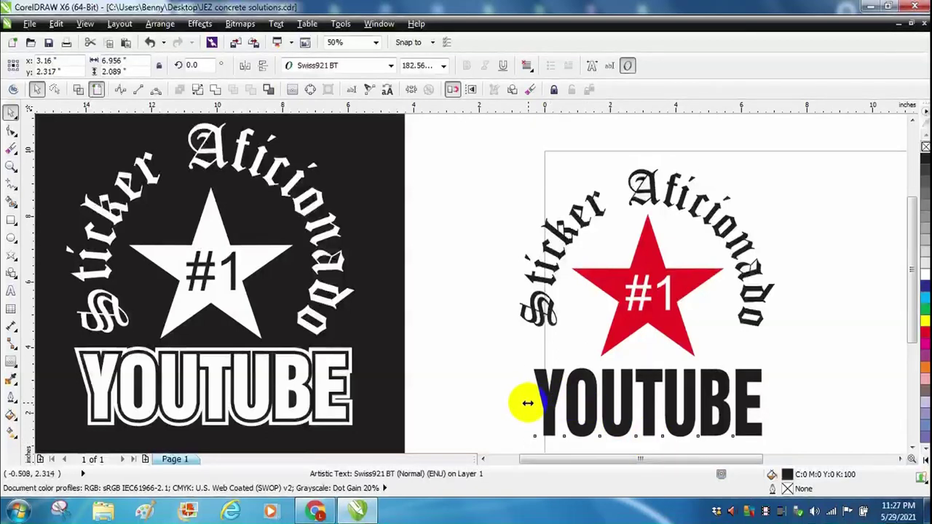
{"action": "left_click_drag", "start_coordinate": [527, 403], "coordinate": [513, 406]}
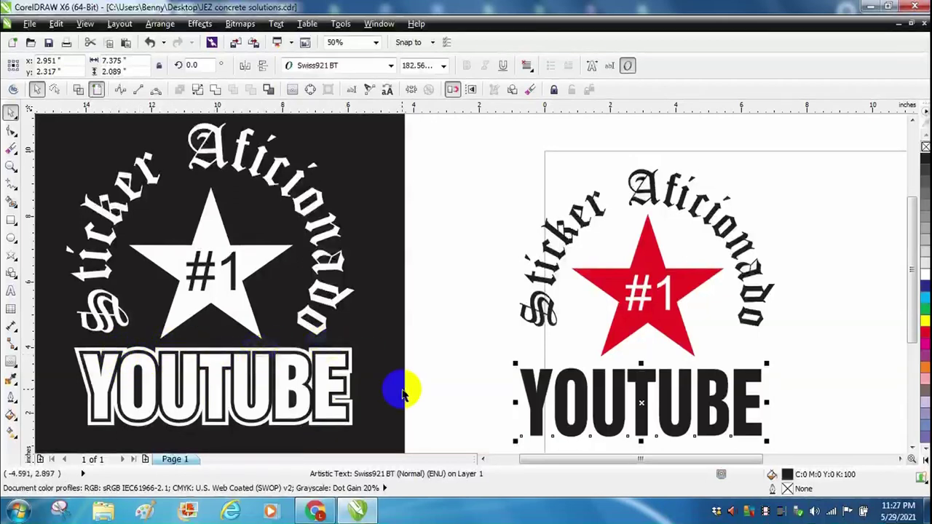
{"action": "left_click_drag", "start_coordinate": [642, 385], "coordinate": [648, 378]}
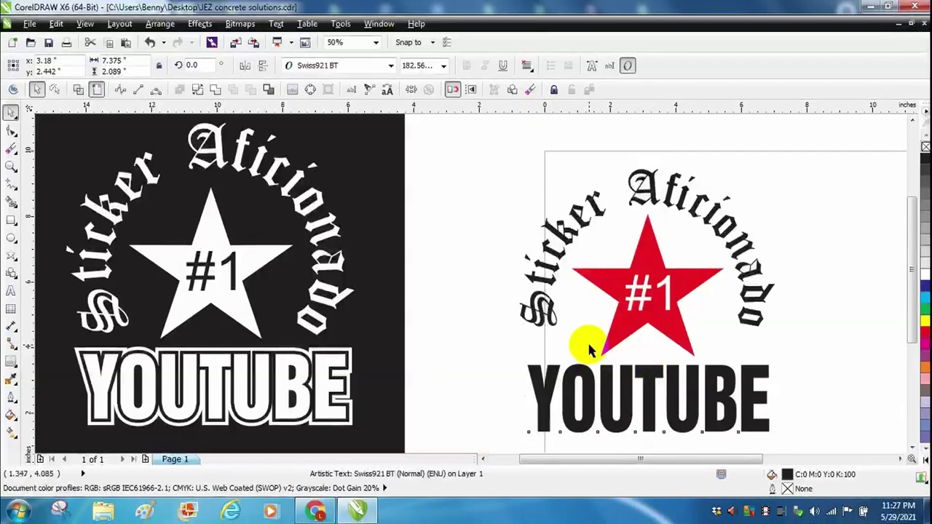
{"action": "left_click", "coordinate": [587, 340]}
Remove the fill of the "YOUTUBE" text and give it a red outline.
{"action": "left_click", "coordinate": [646, 372]}
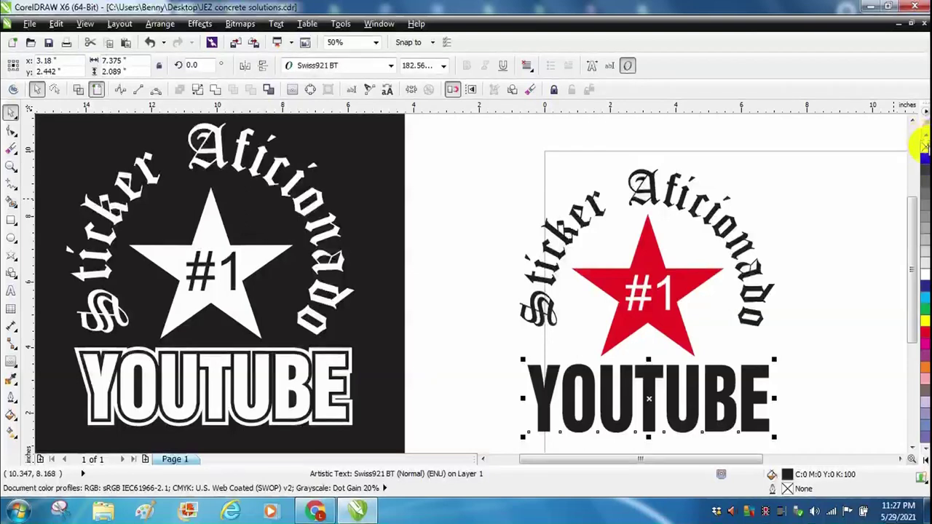
{"action": "left_click", "coordinate": [923, 148]}
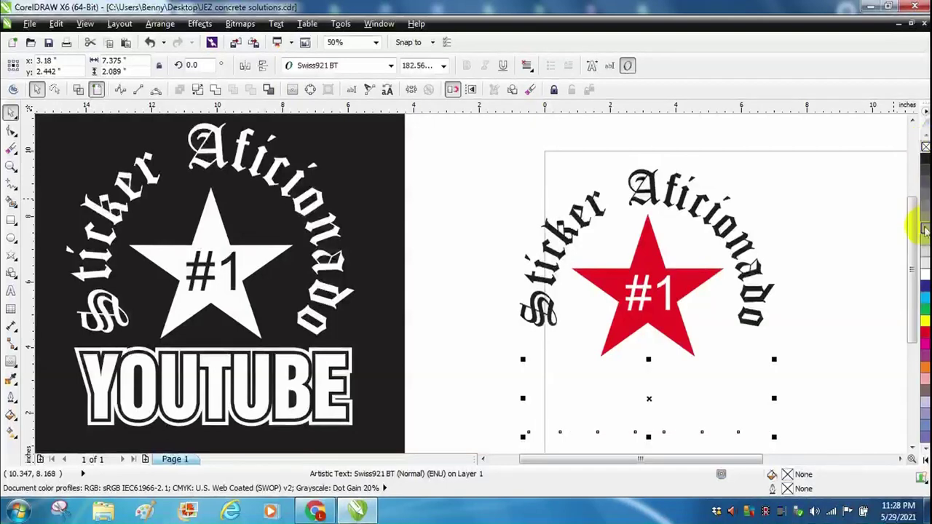
{"action": "right_click", "coordinate": [924, 337]}
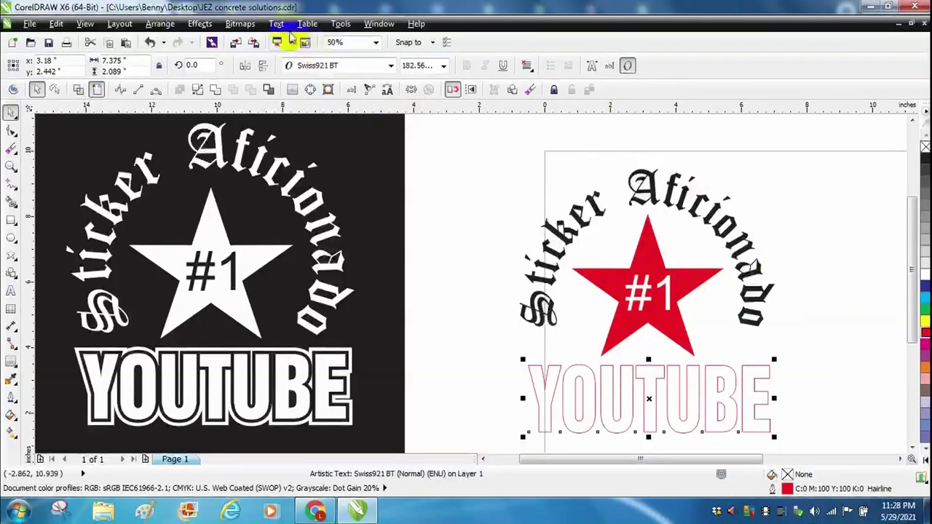
Apply an outside contour to the "YOUTUBE" text with 2 steps and a 0.1 inch offset.
{"action": "left_click", "coordinate": [200, 24]}
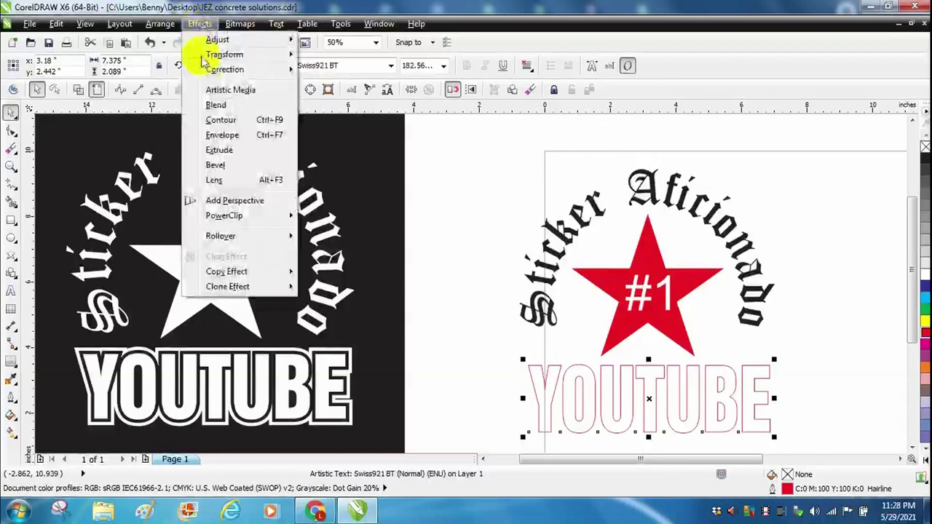
{"action": "left_click", "coordinate": [220, 121]}
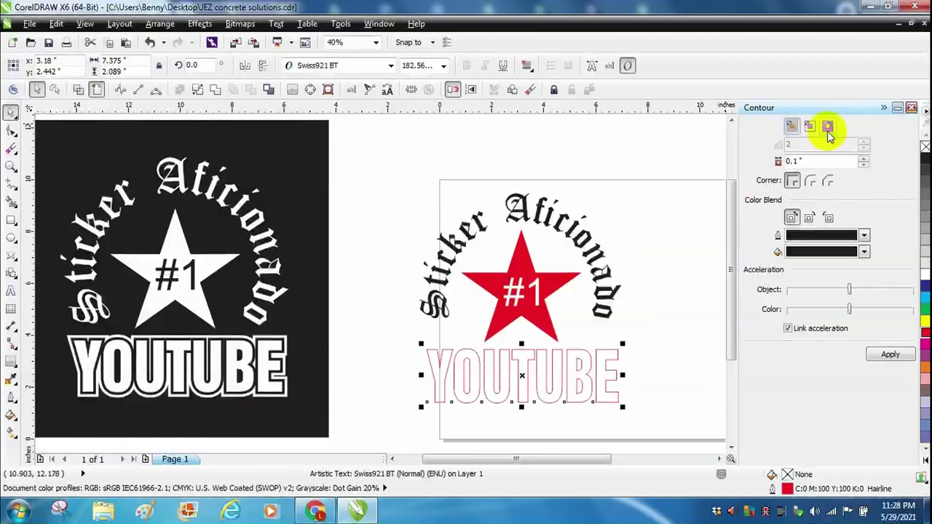
{"action": "left_click", "coordinate": [827, 128]}
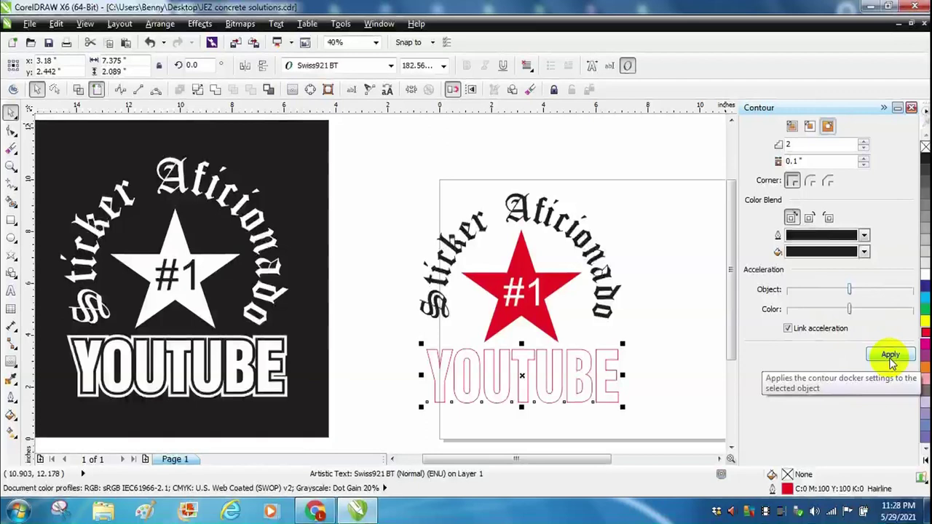
{"action": "left_click", "coordinate": [891, 359]}
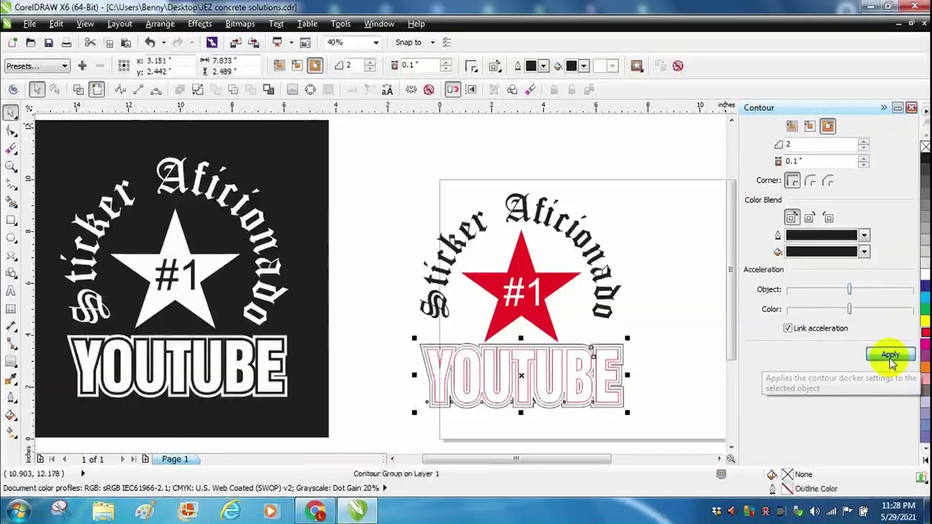
{"action": "left_click", "coordinate": [911, 109]}
Use Smart Fill to create blue-gray shapes from all seven "YOUTUBE" letters and the outer contour band.
{"action": "scroll", "coordinate": [883, 150], "scroll_direction": "up", "scroll_amount": 1}
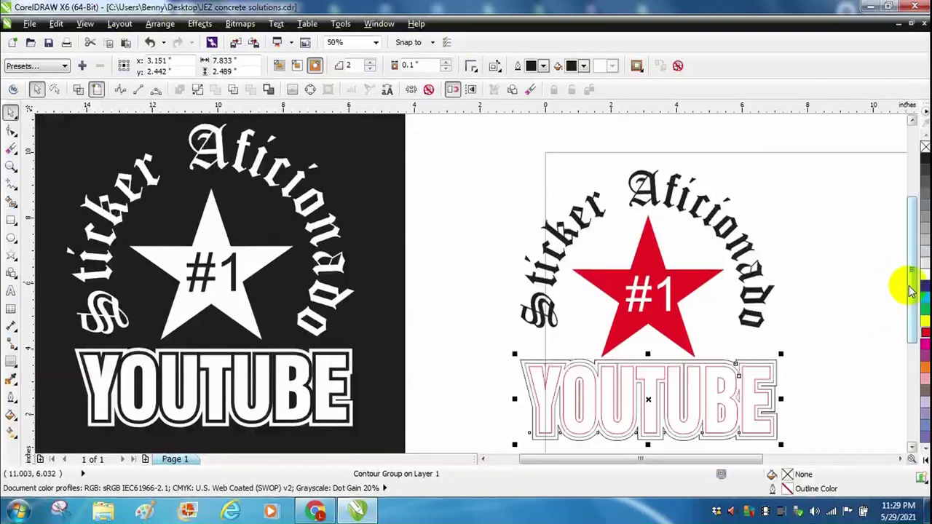
{"action": "scroll", "coordinate": [915, 285], "scroll_direction": "down", "scroll_amount": 1}
{"action": "left_click", "coordinate": [373, 43]}
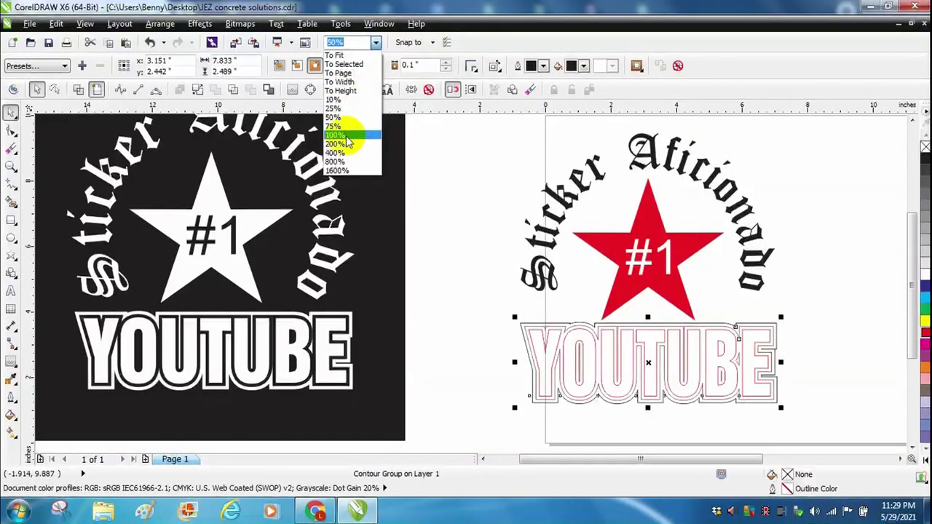
{"action": "left_click", "coordinate": [336, 126]}
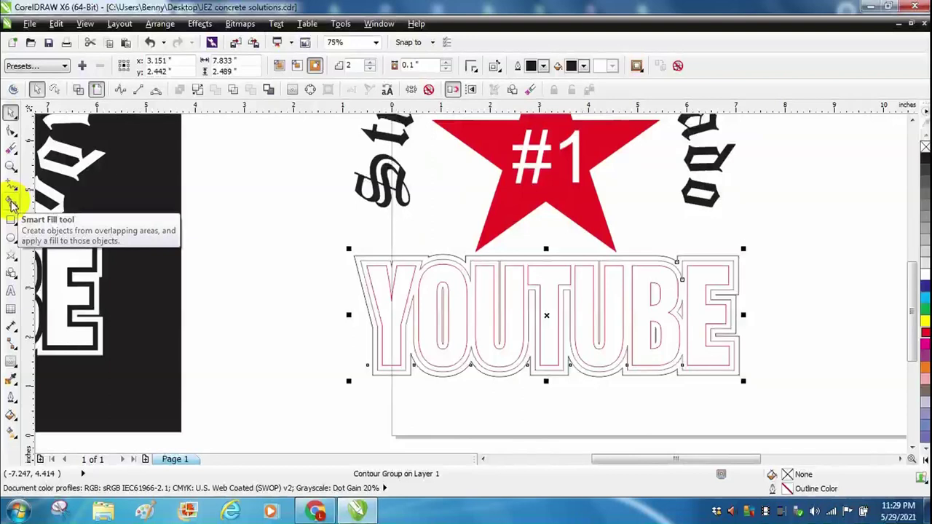
{"action": "left_click", "coordinate": [11, 203]}
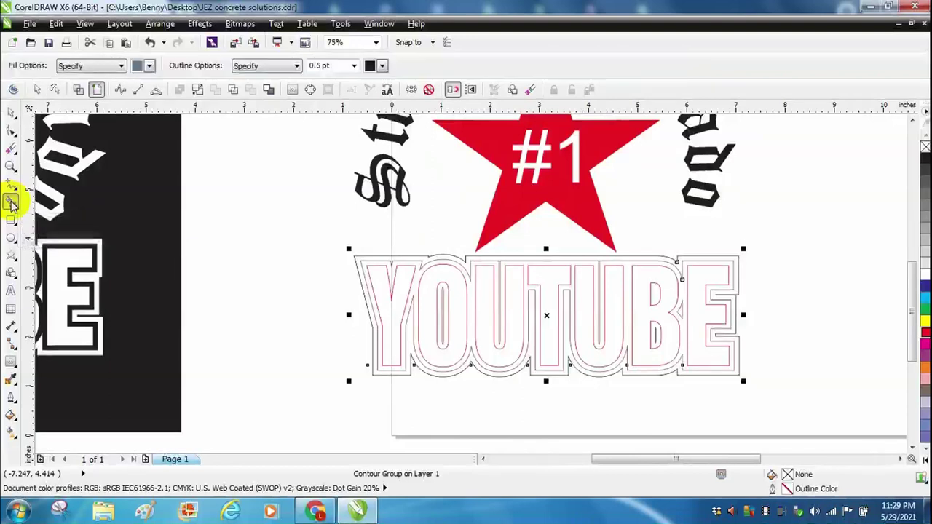
{"action": "left_click", "coordinate": [375, 312]}
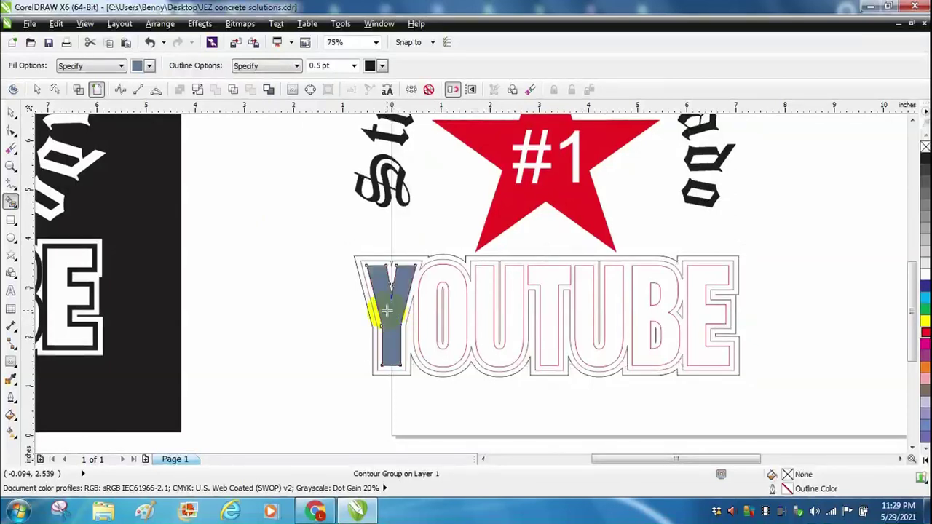
{"action": "left_click", "coordinate": [423, 301]}
{"action": "left_click", "coordinate": [482, 306]}
{"action": "left_click", "coordinate": [548, 305]}
{"action": "left_click", "coordinate": [607, 280]}
{"action": "left_click", "coordinate": [637, 277]}
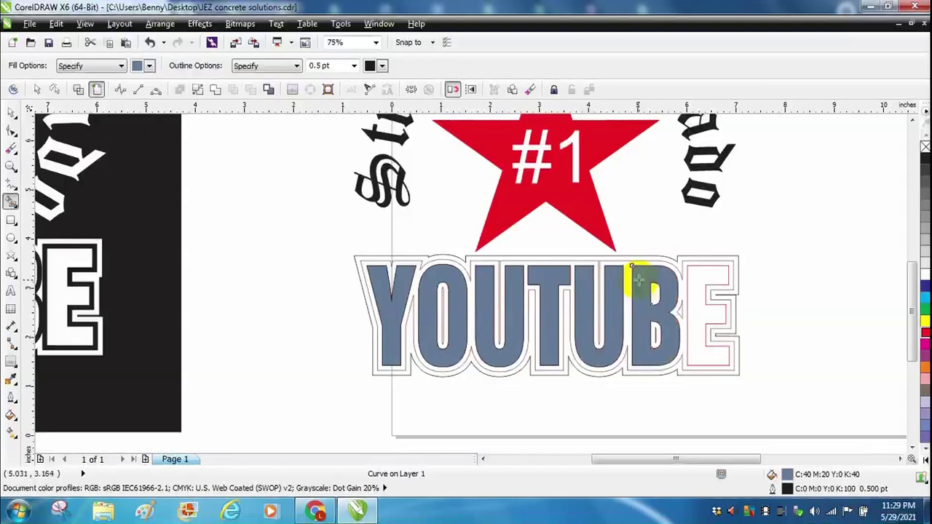
{"action": "left_click", "coordinate": [700, 286]}
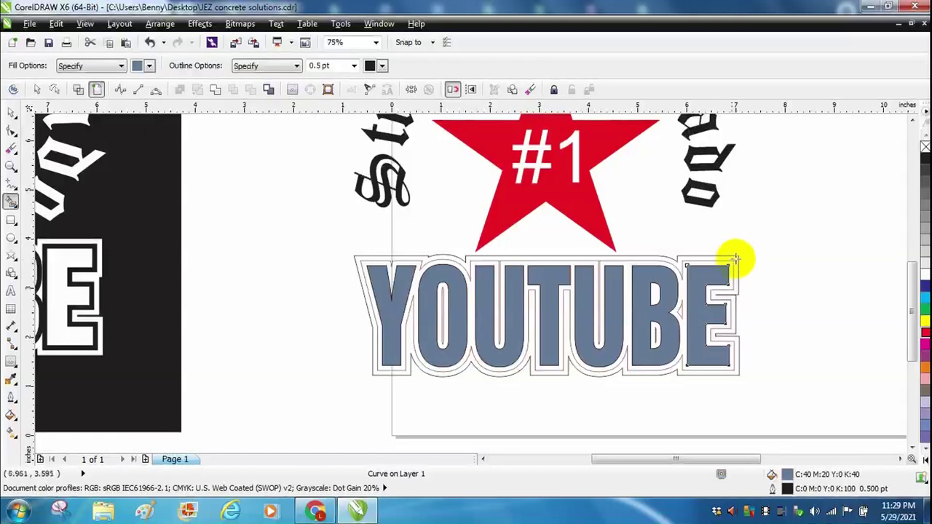
{"action": "left_click", "coordinate": [356, 258]}
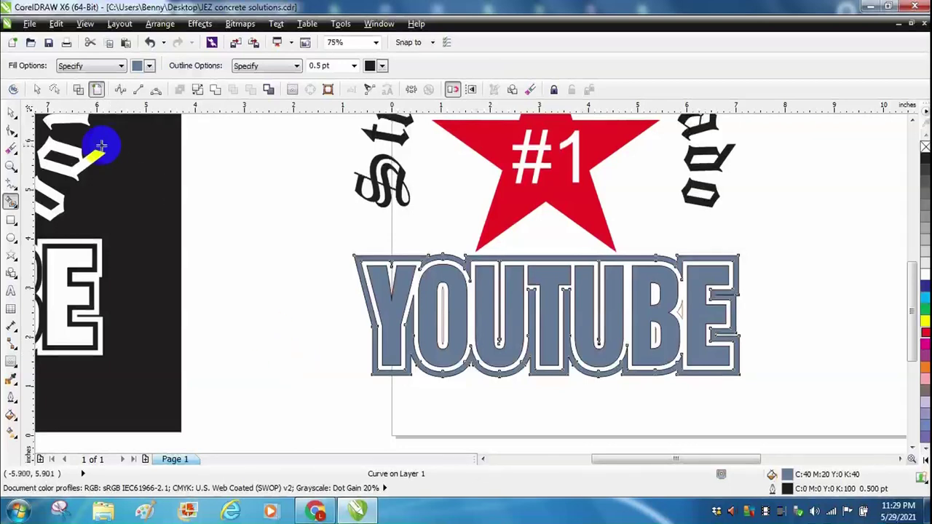
Weld the seven blue-gray "YOUTUBE" letter shapes into one object.
{"action": "left_click", "coordinate": [11, 113]}
{"action": "left_click", "coordinate": [253, 267]}
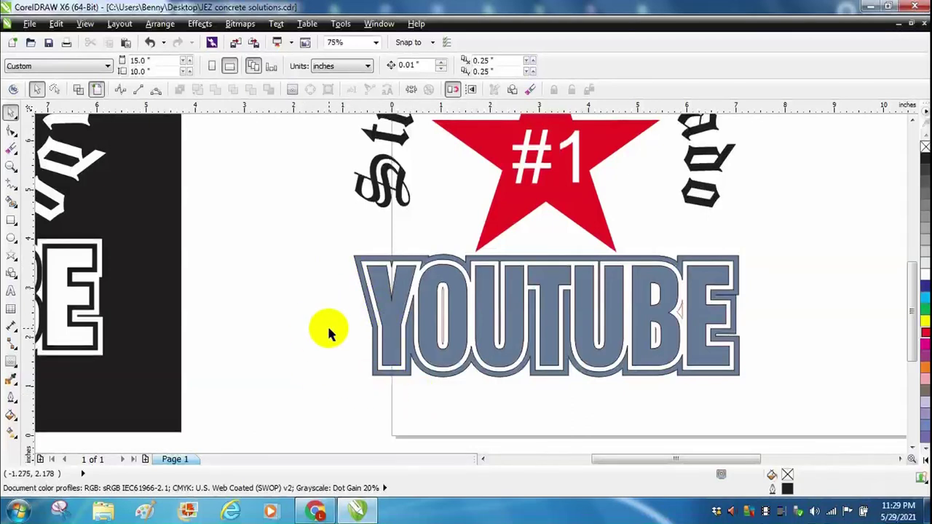
{"action": "left_click", "coordinate": [391, 318]}
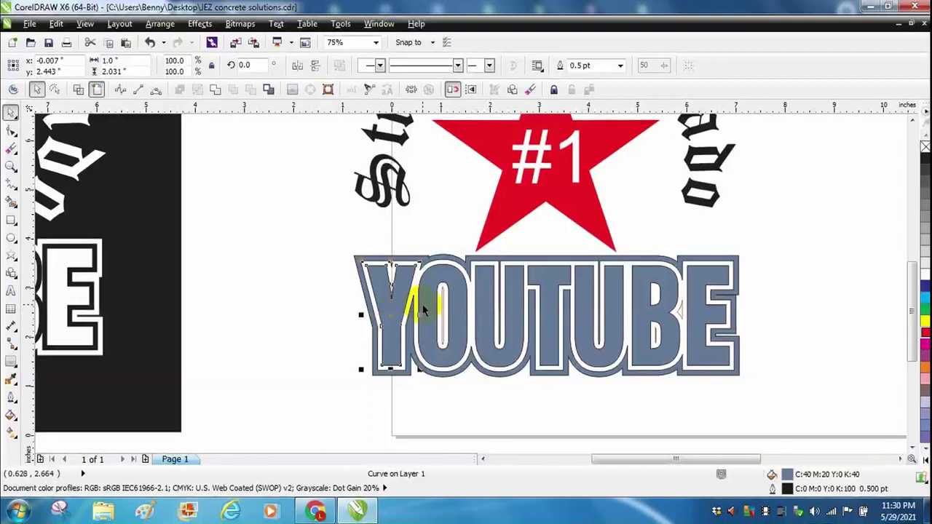
{"action": "left_click", "coordinate": [424, 310], "text": "shift"}
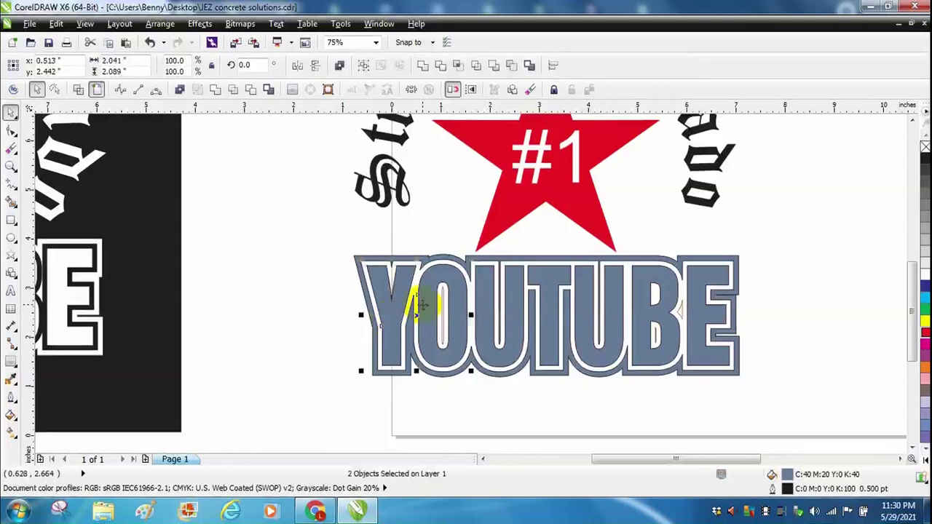
{"action": "left_click", "coordinate": [484, 300], "text": "shift"}
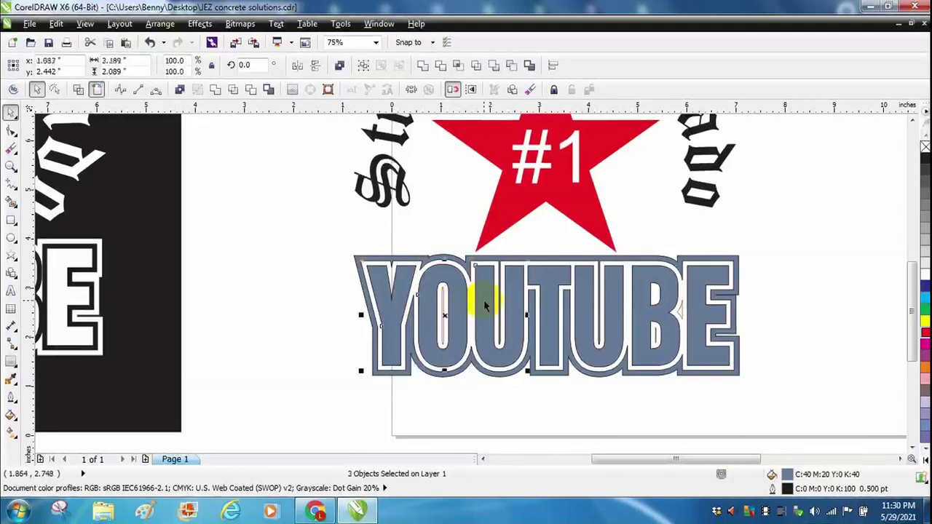
{"action": "left_click", "coordinate": [550, 280], "text": "shift"}
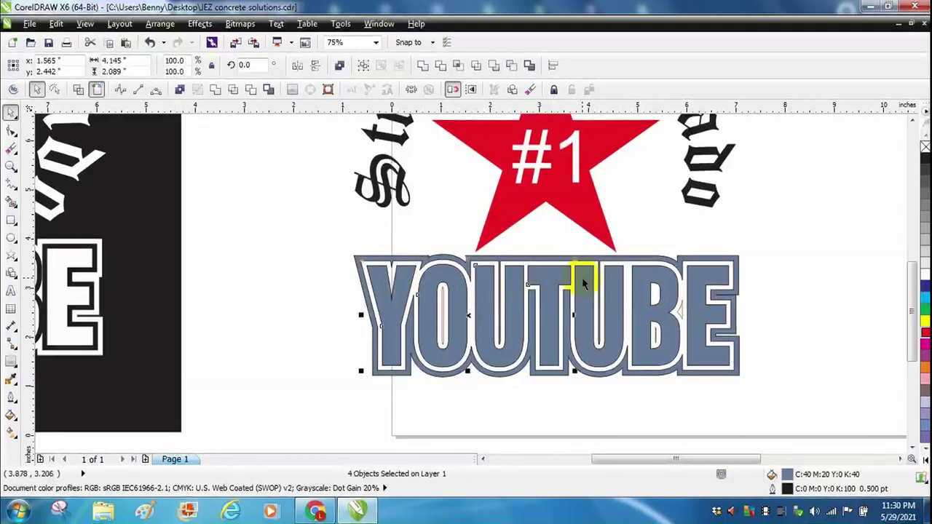
{"action": "left_click", "coordinate": [583, 283], "text": "shift"}
{"action": "left_click", "coordinate": [683, 276], "text": "shift"}
{"action": "left_click", "coordinate": [687, 277], "text": "shift"}
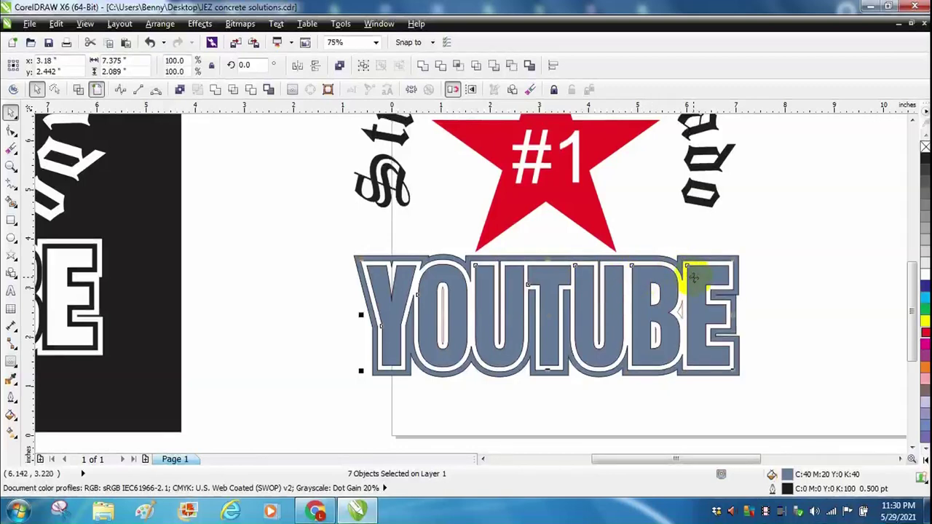
{"action": "left_click", "coordinate": [217, 88]}
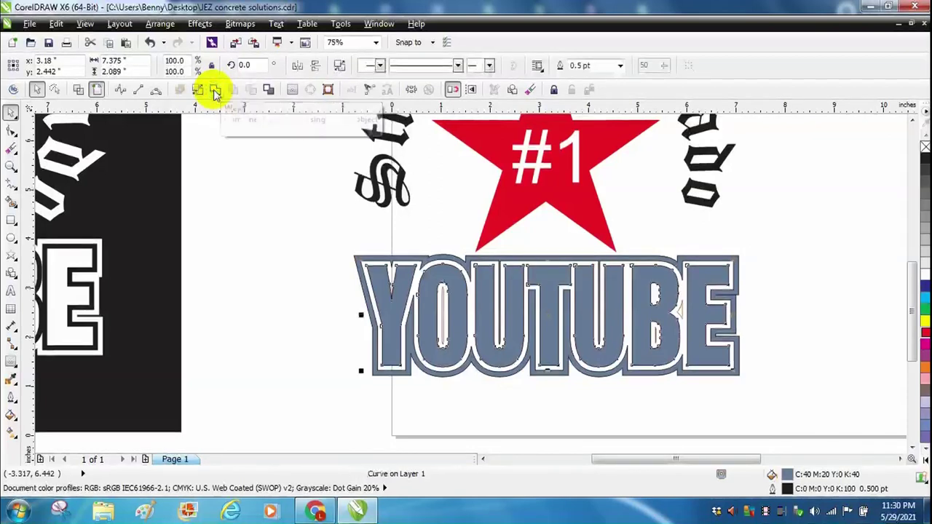
{"action": "left_click", "coordinate": [243, 273]}
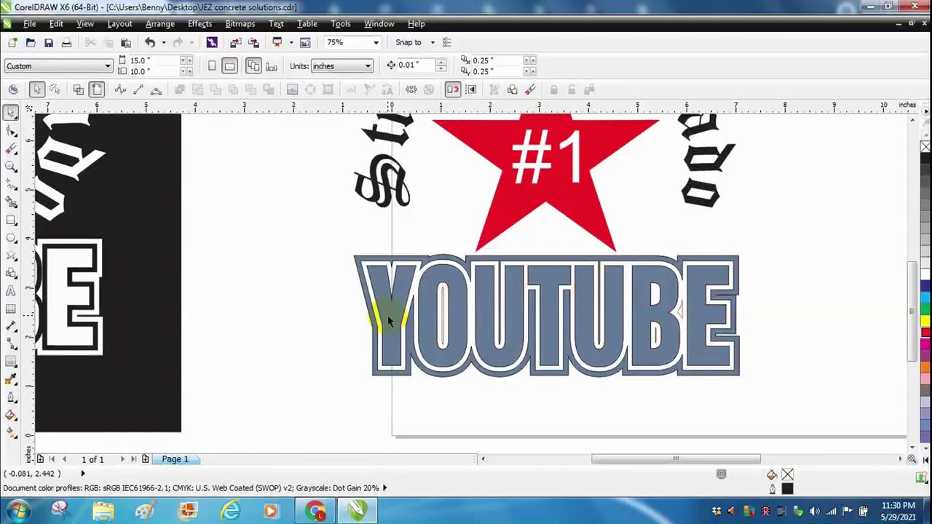
Weld the joined "YOUTUBE" letters with the blue-gray outer contour band into a single curve.
{"action": "left_click", "coordinate": [387, 315]}
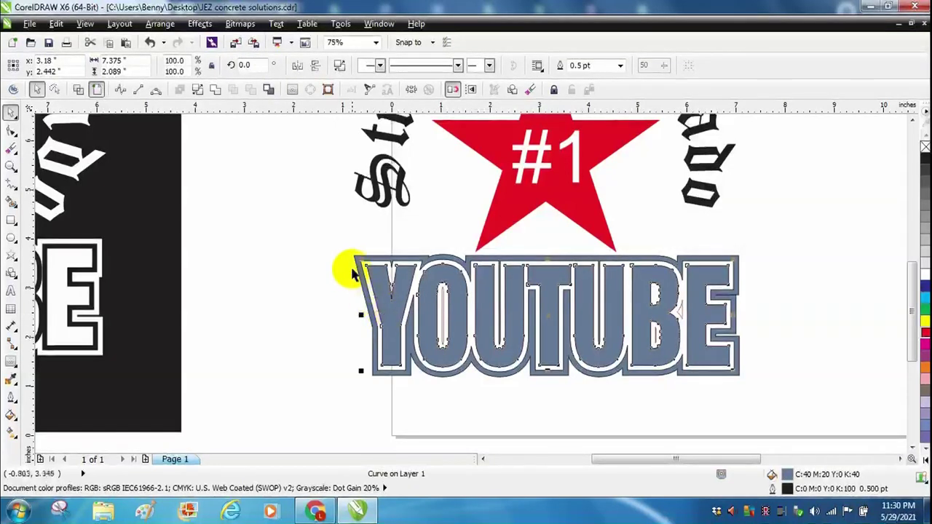
{"action": "left_click", "coordinate": [354, 258], "text": "shift"}
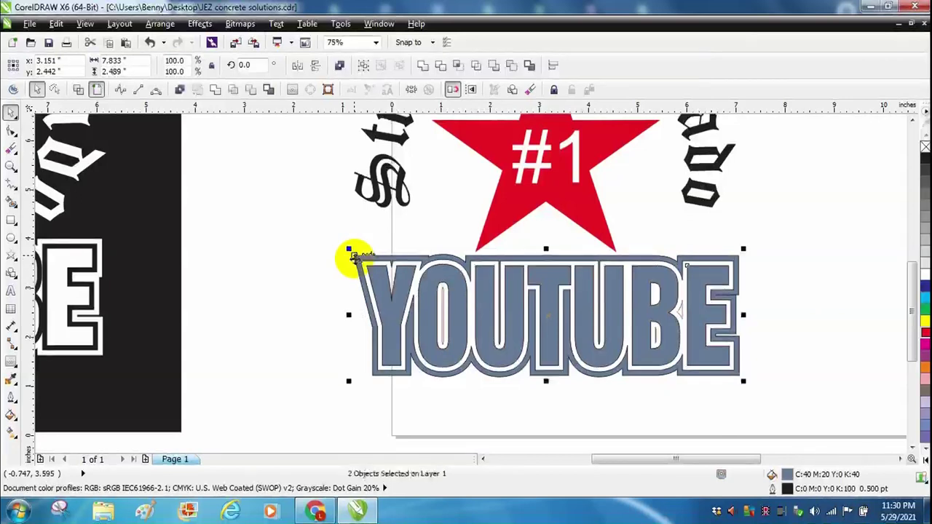
{"action": "left_click", "coordinate": [214, 91]}
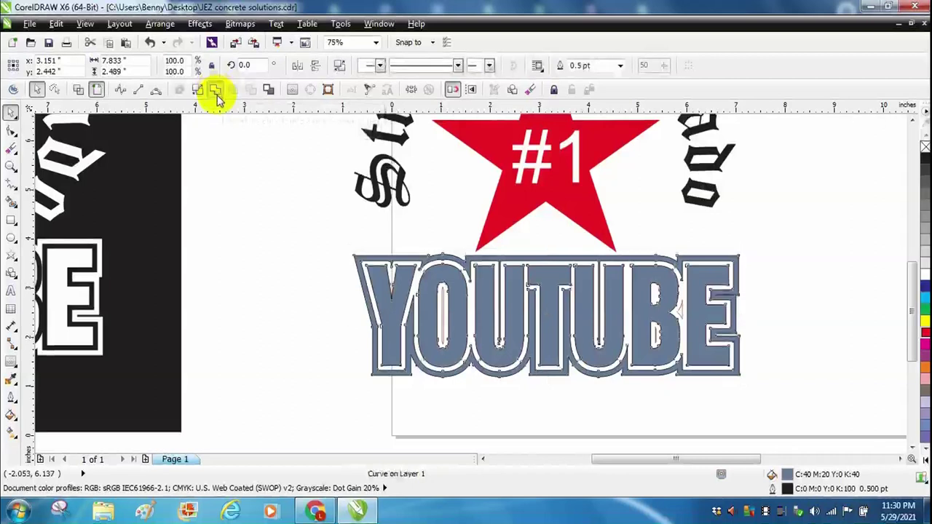
{"action": "left_click", "coordinate": [277, 275]}
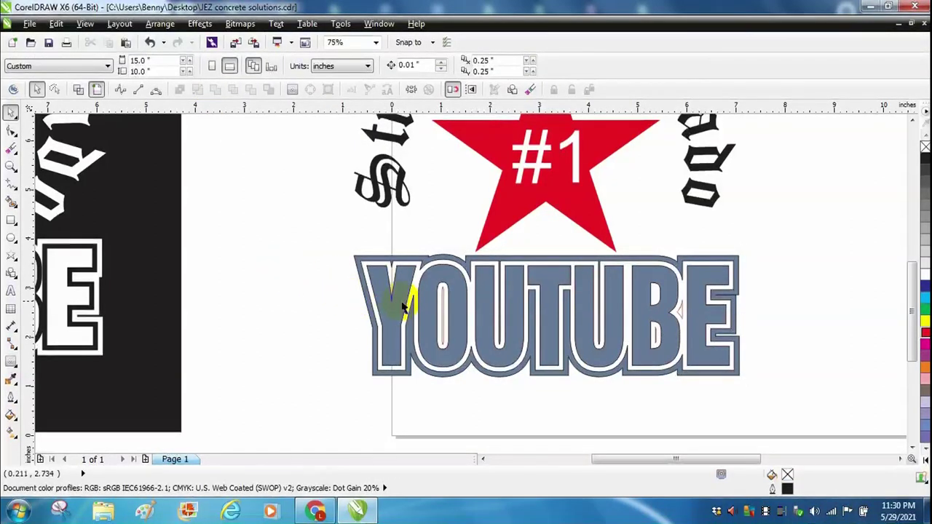
Delete the original "YOUTUBE" contour group from behind the welded shape, put the shape back just below the star and fill it black.
{"action": "left_click_drag", "start_coordinate": [390, 302], "coordinate": [394, 390]}
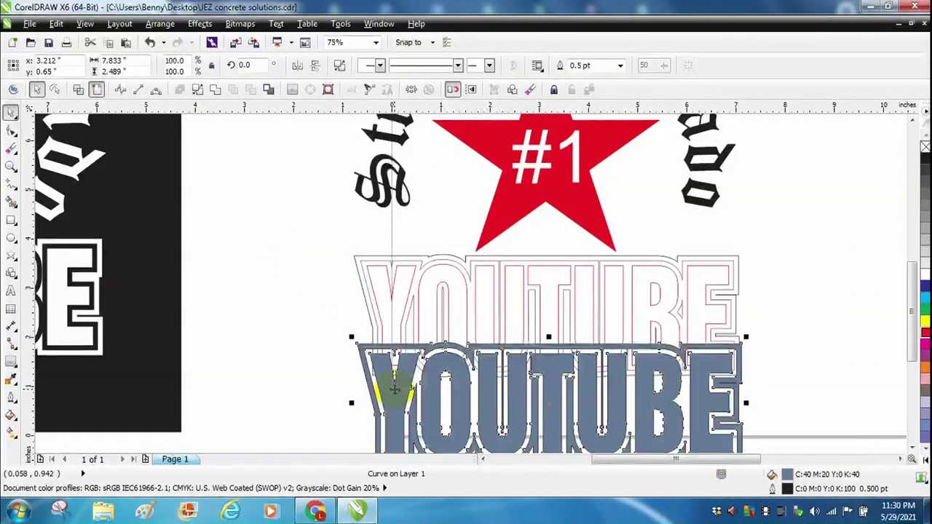
{"action": "left_click_drag", "start_coordinate": [307, 235], "coordinate": [835, 395]}
{"action": "key", "text": "Delete"}
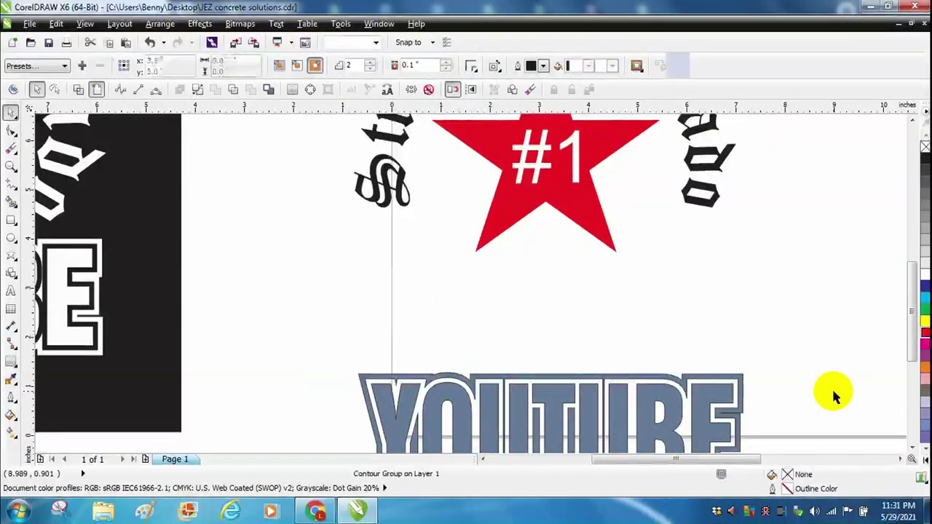
{"action": "left_click_drag", "start_coordinate": [575, 407], "coordinate": [583, 293]}
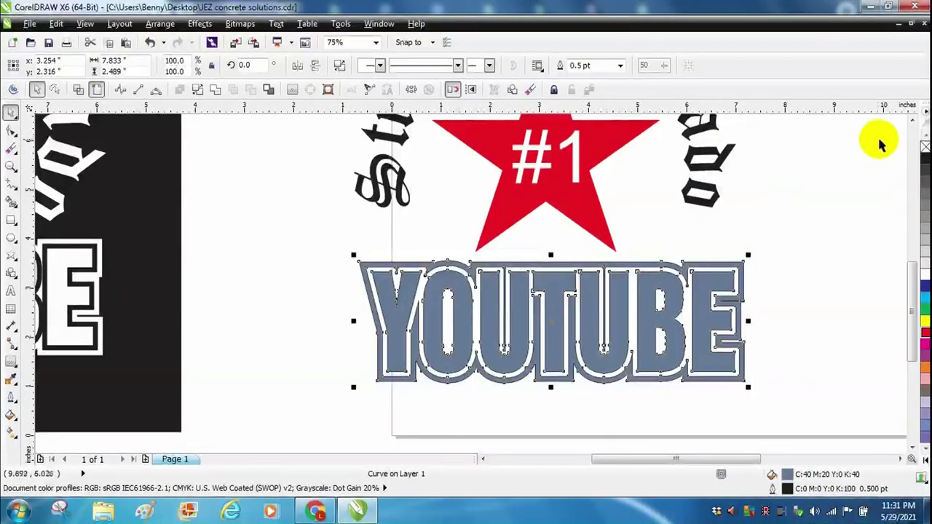
{"action": "left_click", "coordinate": [922, 158]}
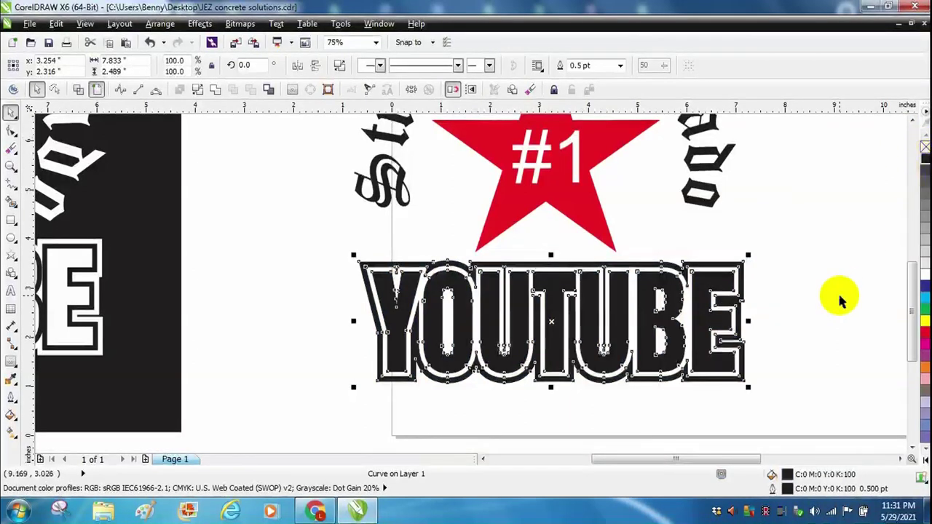
{"action": "left_click", "coordinate": [838, 297]}
Fill the arched "Sticker Aficionado" text and the "YOUTUBE" shape with 10% black, and remove the outline of "YOUTUBE".
{"action": "left_click", "coordinate": [375, 42]}
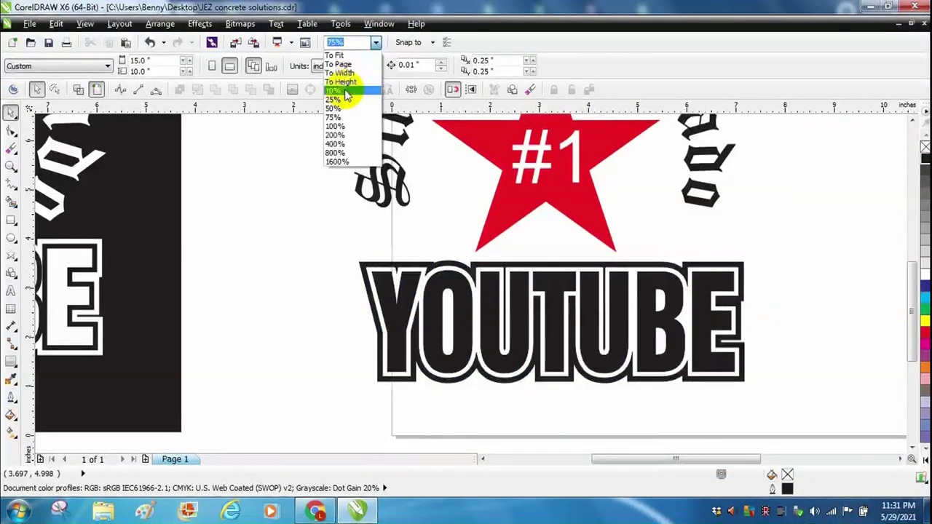
{"action": "left_click", "coordinate": [347, 91]}
{"action": "left_click", "coordinate": [375, 42]}
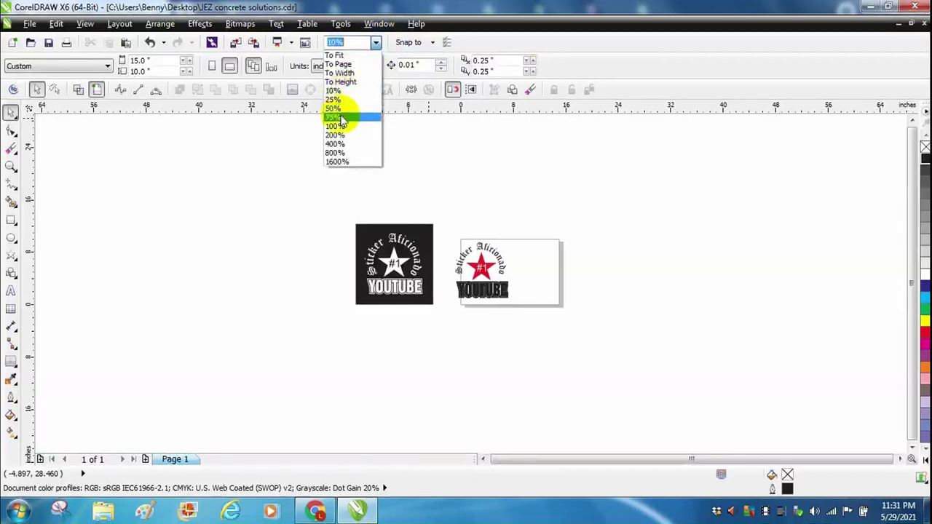
{"action": "left_click", "coordinate": [342, 117]}
{"action": "left_click", "coordinate": [375, 43]}
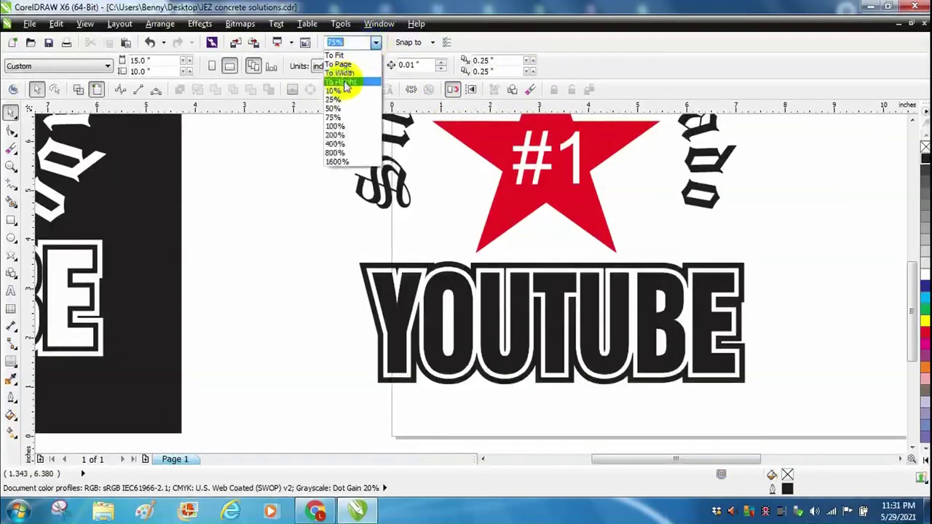
{"action": "left_click", "coordinate": [341, 108]}
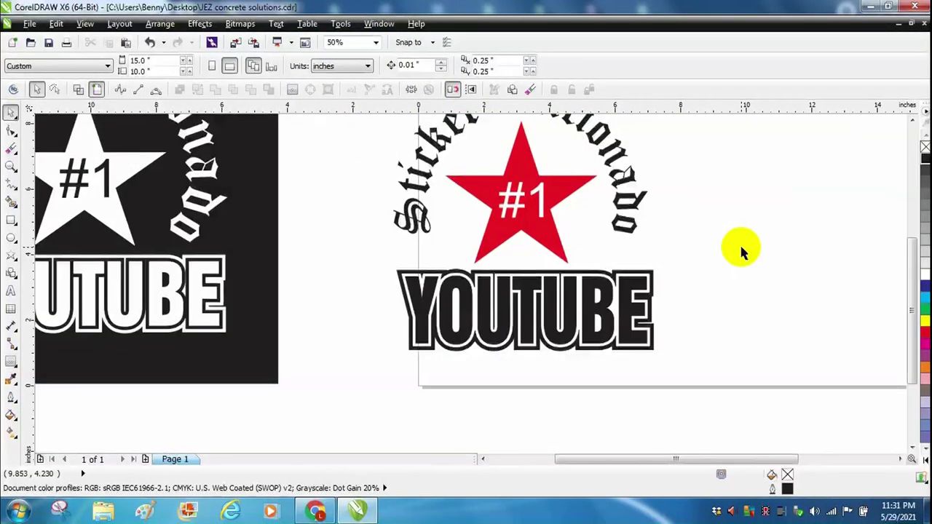
{"action": "scroll", "coordinate": [909, 254], "scroll_direction": "up", "scroll_amount": 3}
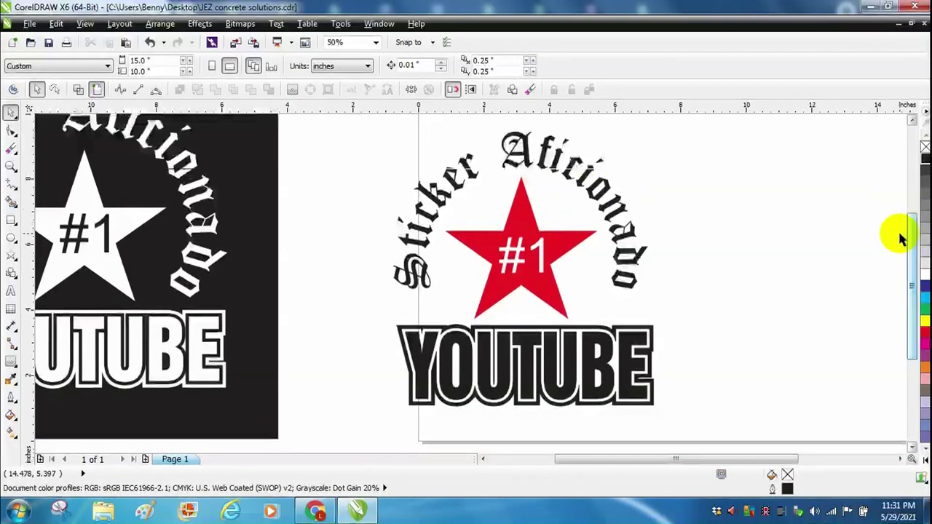
{"action": "left_click", "coordinate": [572, 167]}
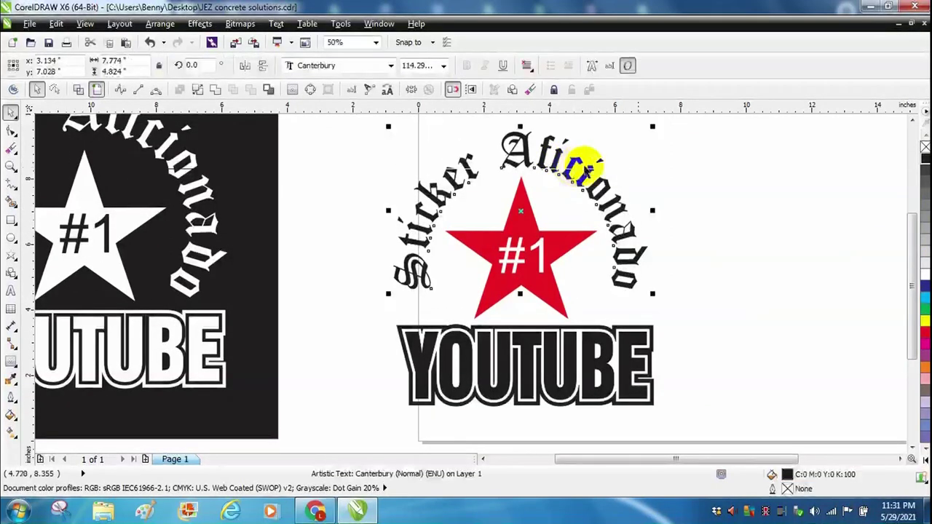
{"action": "left_click", "coordinate": [657, 196]}
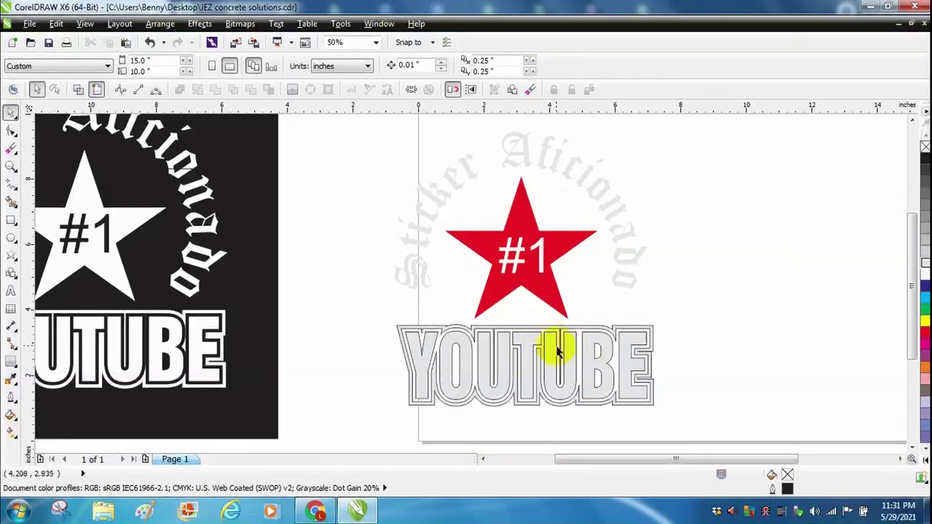
{"action": "left_click", "coordinate": [591, 366]}
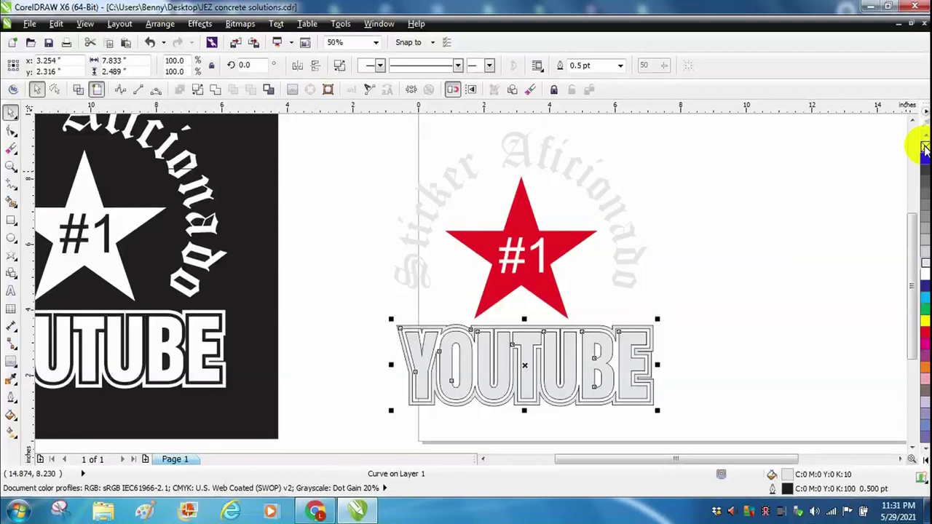
{"action": "right_click", "coordinate": [925, 148]}
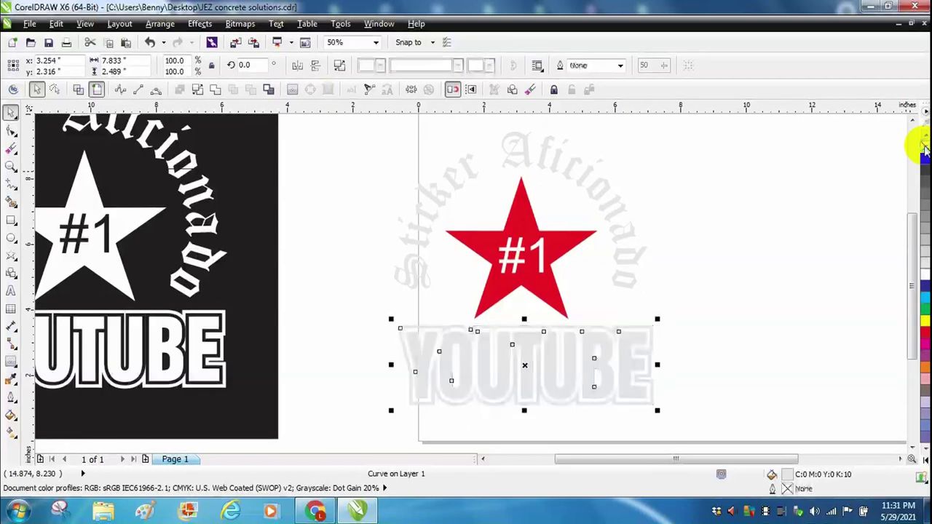
{"action": "left_click", "coordinate": [842, 231]}
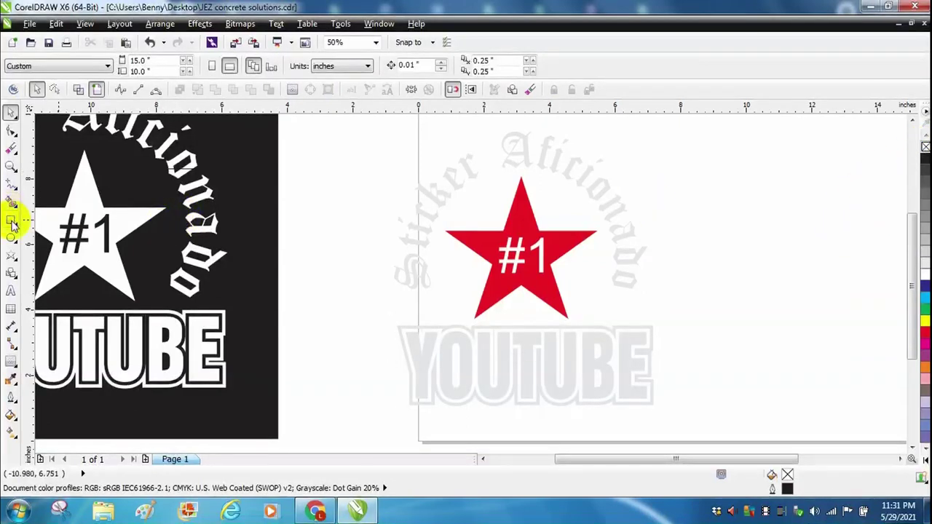
Draw a rectangle about 9.98 by 9.42 inches covering the whole sticker design and fill it black.
{"action": "left_click", "coordinate": [11, 221]}
{"action": "left_click_drag", "start_coordinate": [358, 119], "coordinate": [687, 428]}
{"action": "left_click", "coordinate": [924, 157]}
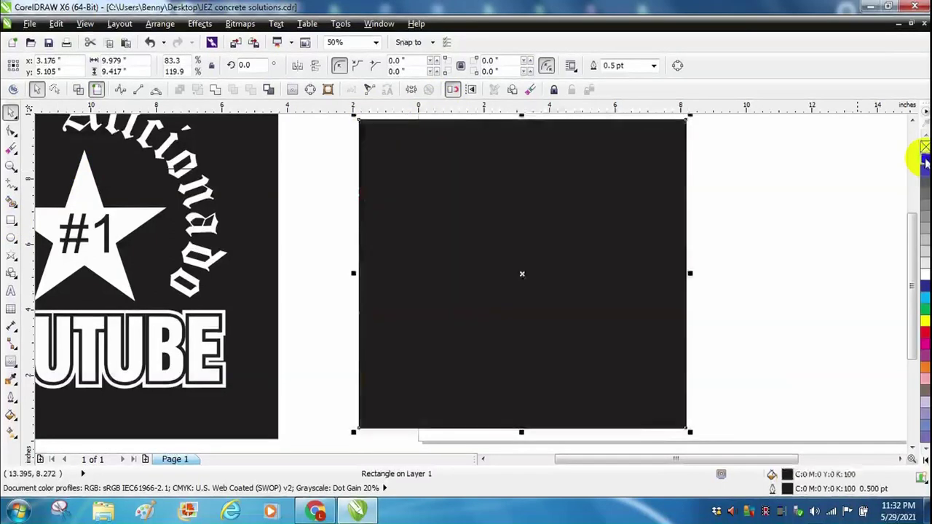
{"action": "left_click", "coordinate": [700, 193]}
{"action": "left_click", "coordinate": [588, 206]}
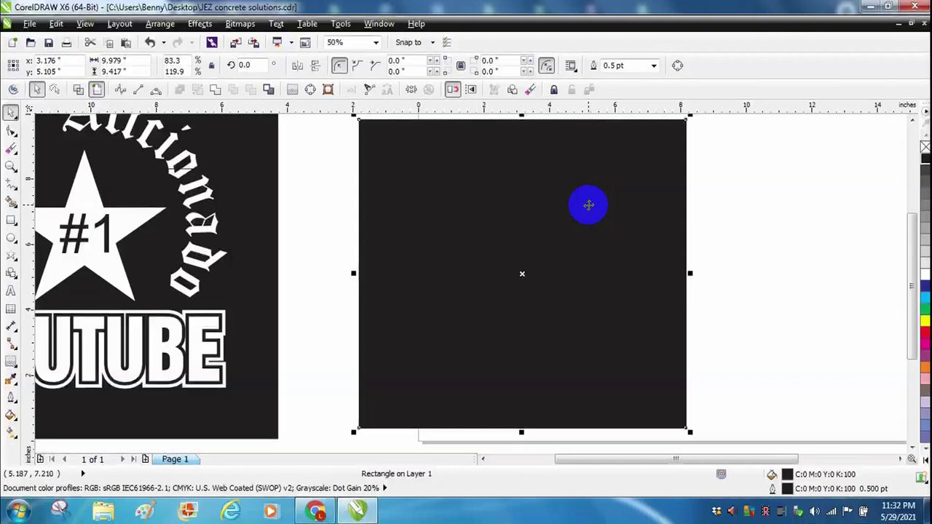
{"action": "left_click", "coordinate": [748, 203]}
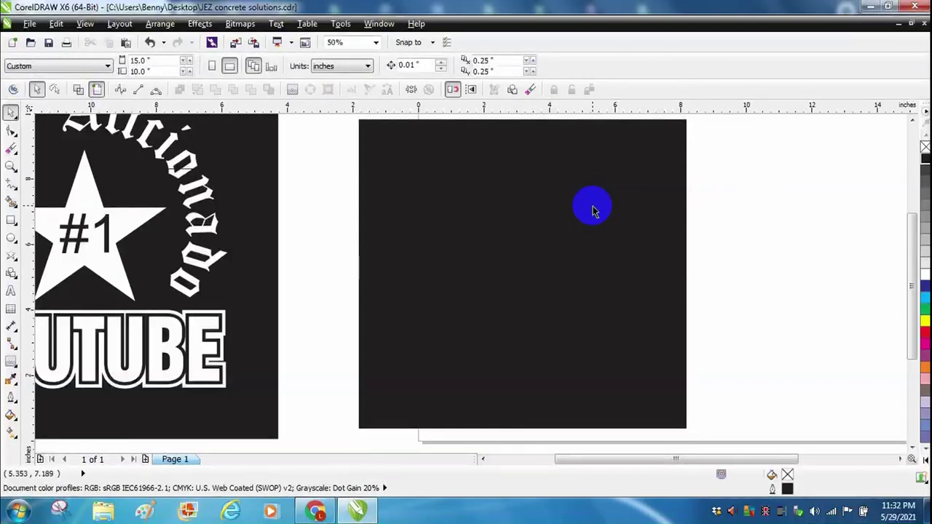
Send the black rectangle to the back of the page, behind the lettering and the star.
{"action": "left_click", "coordinate": [594, 208]}
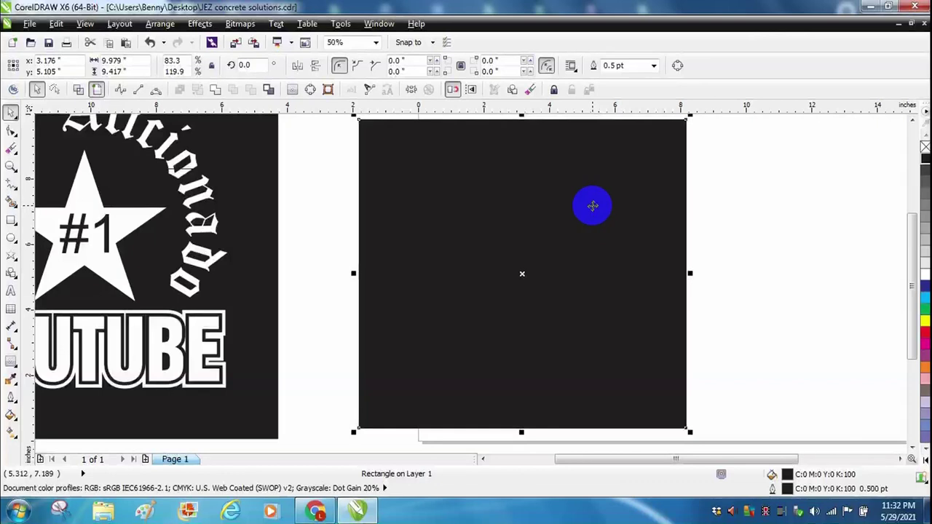
{"action": "right_click", "coordinate": [593, 206]}
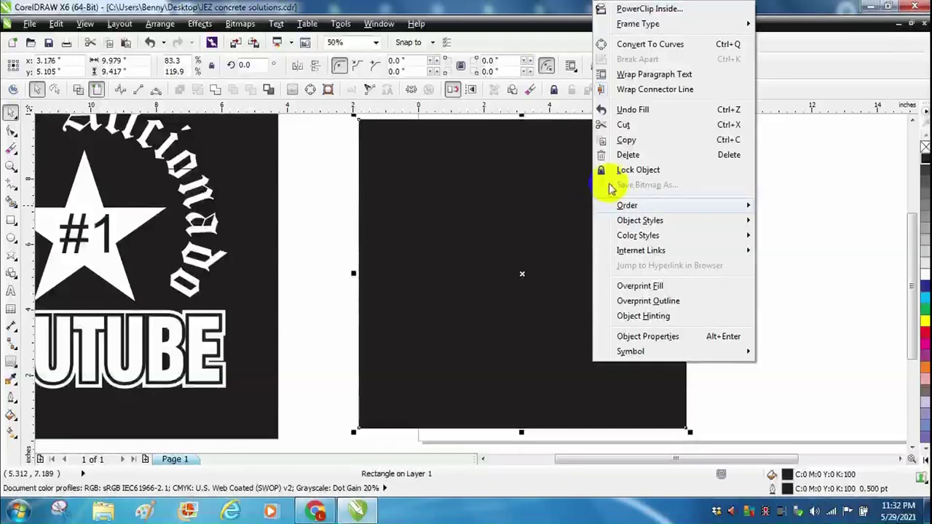
{"action": "mouse_move", "coordinate": [611, 206]}
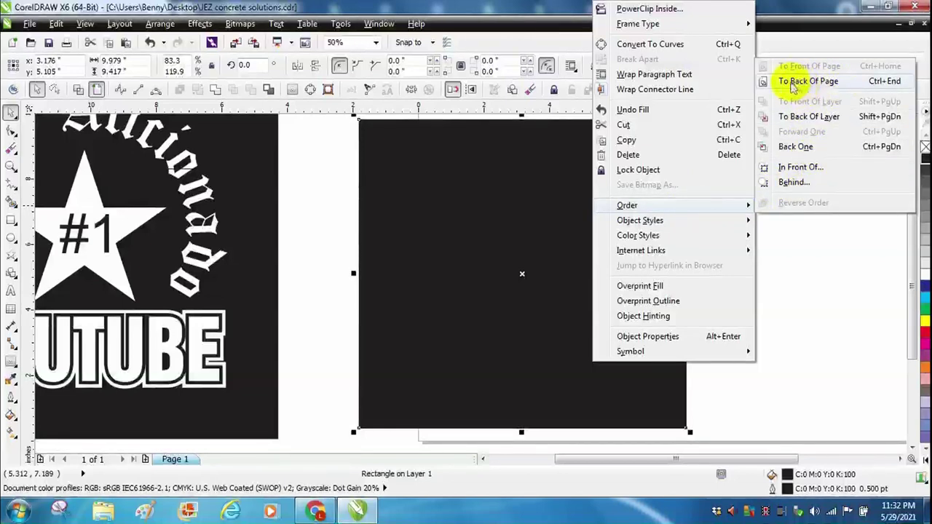
{"action": "left_click", "coordinate": [806, 87]}
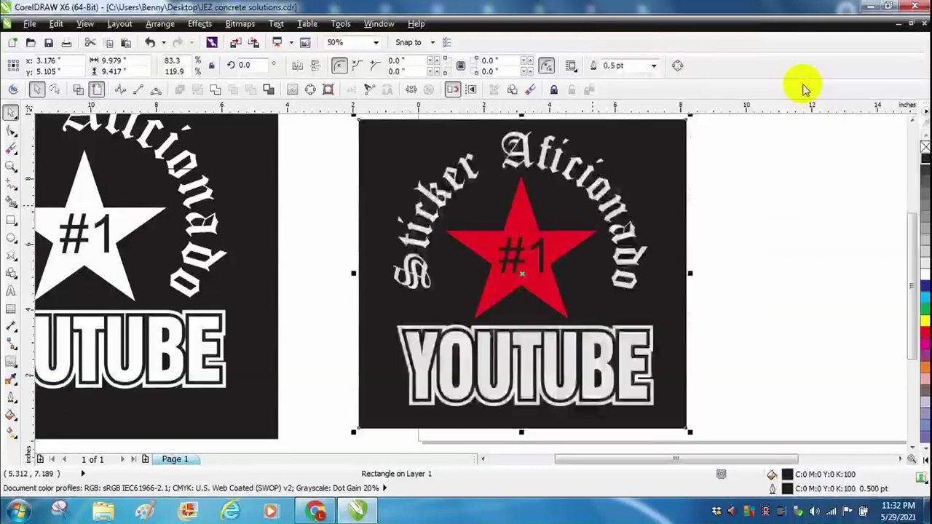
{"action": "left_click", "coordinate": [645, 192]}
{"action": "left_click", "coordinate": [745, 153]}
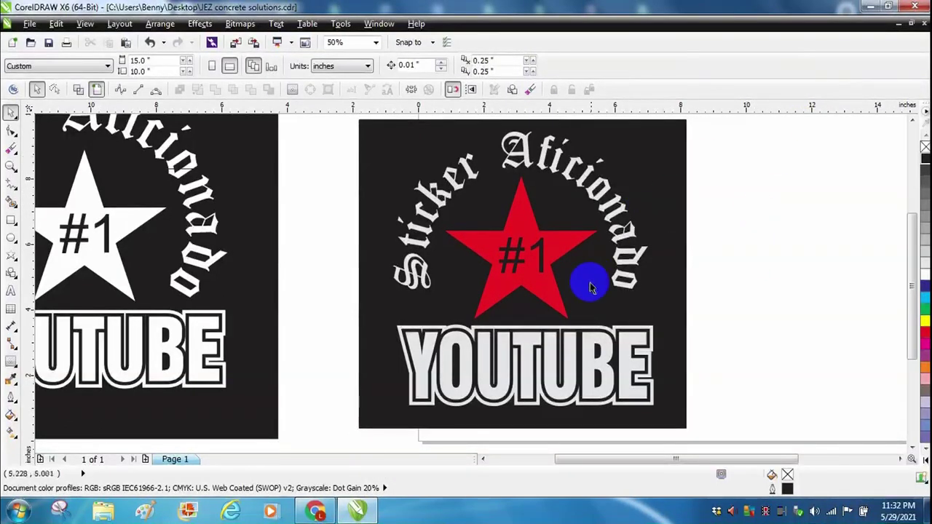